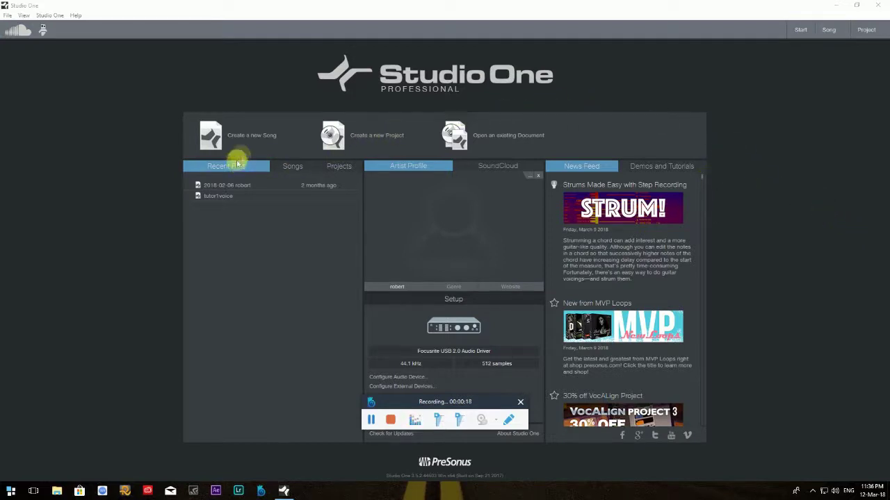
- Create a new empty song titled "Test" with the default sample rate, resolution, tempo and time signature
left_click(247, 139)
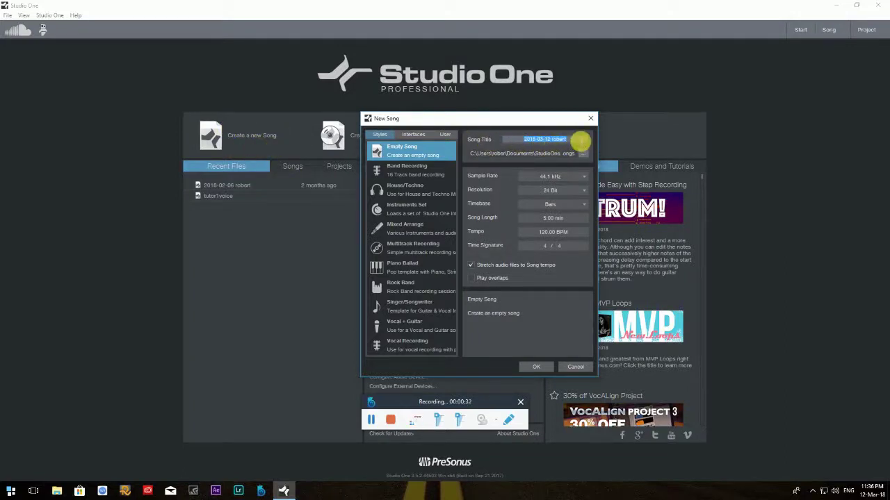
type("Test")
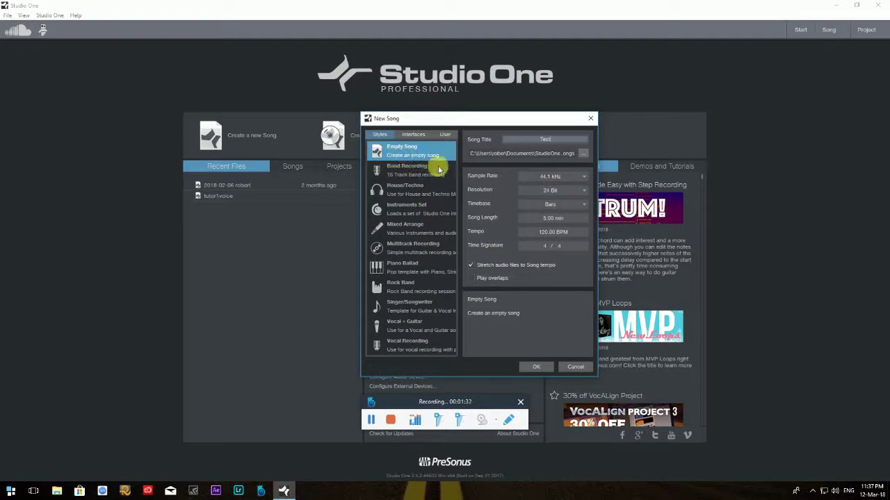
left_click(524, 365)
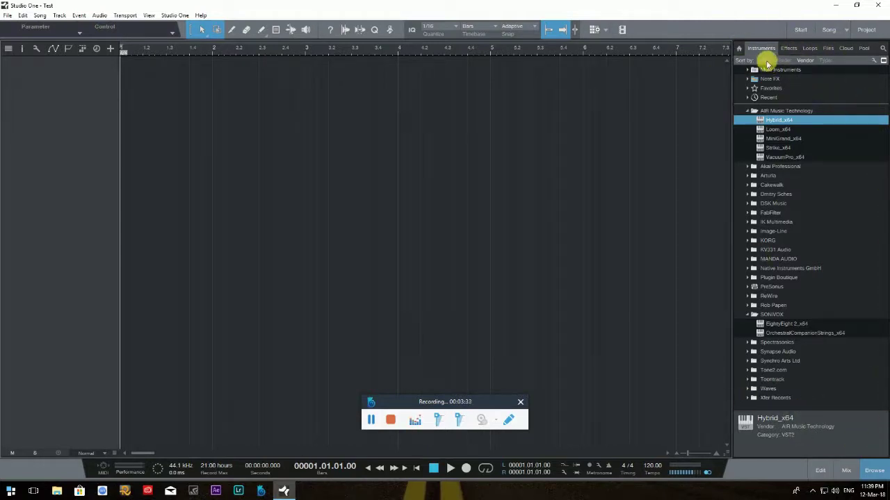
- Collapse the AIR Music Technology and SONiVOX instrument folders and compare the instrument list sorted by folder, vendor and type
left_click(747, 112)
left_click(746, 269)
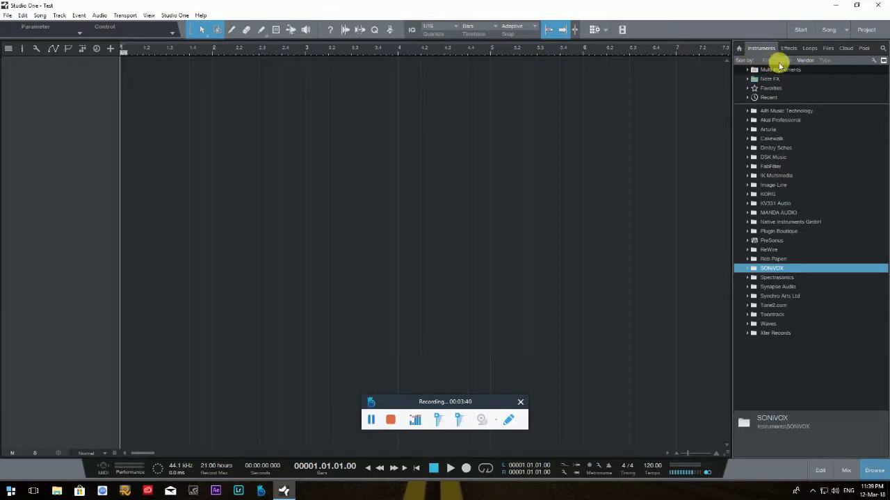
left_click(779, 61)
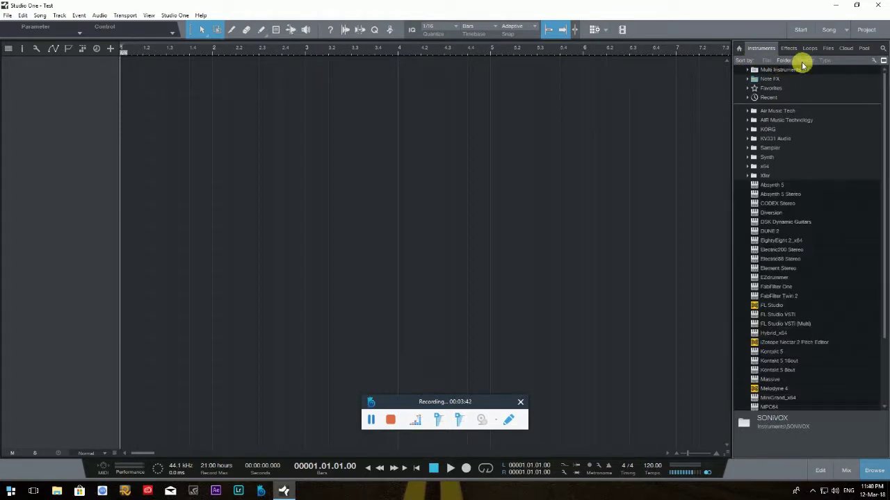
left_click(801, 61)
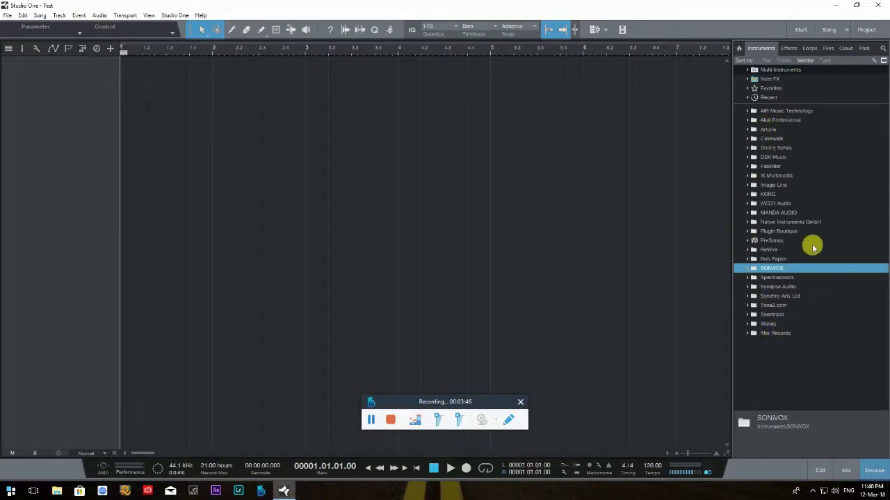
left_click(825, 61)
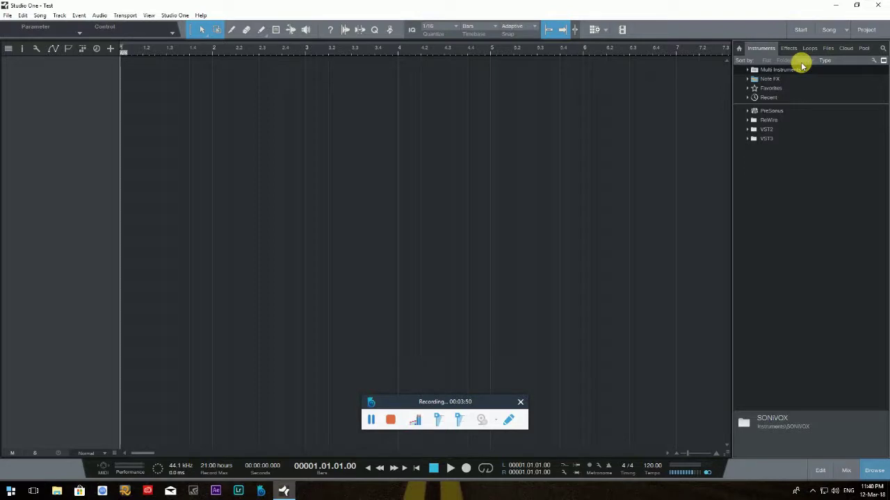
left_click(803, 61)
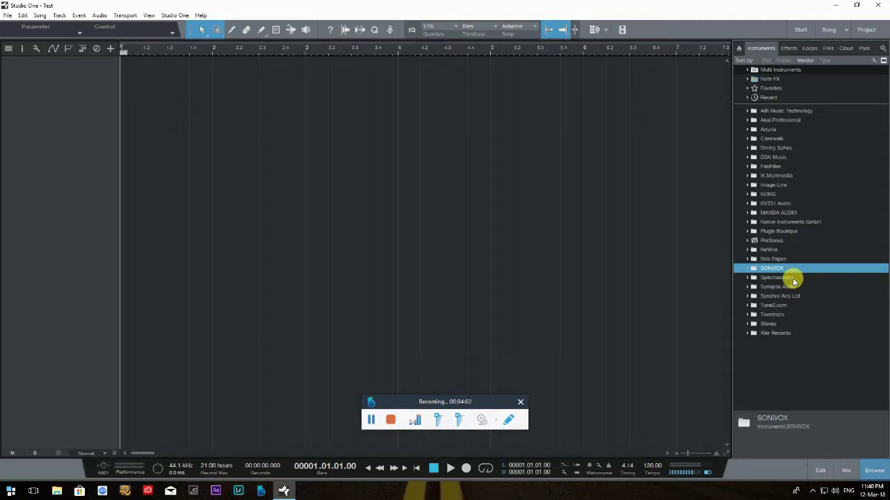
- Examine which instruments the Cakewalk, AIR Music Technology and PreSonus vendor folders contain, collapsing each folder again
left_click(747, 139)
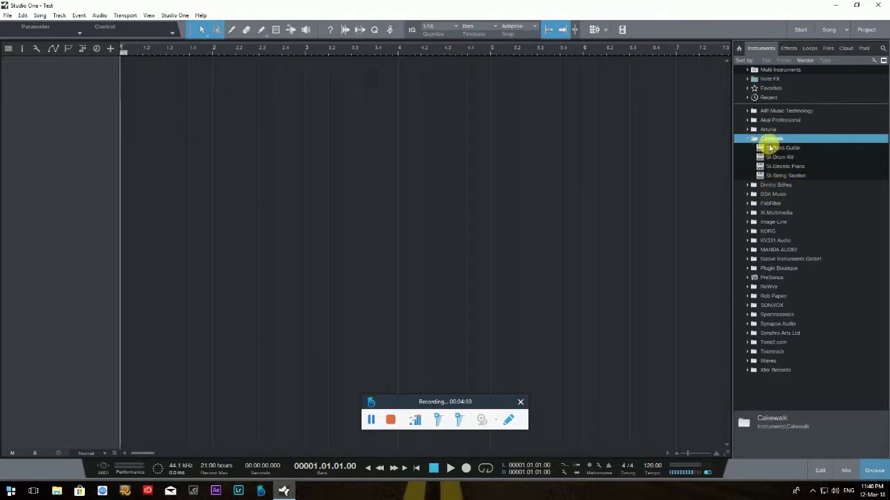
left_click(748, 140)
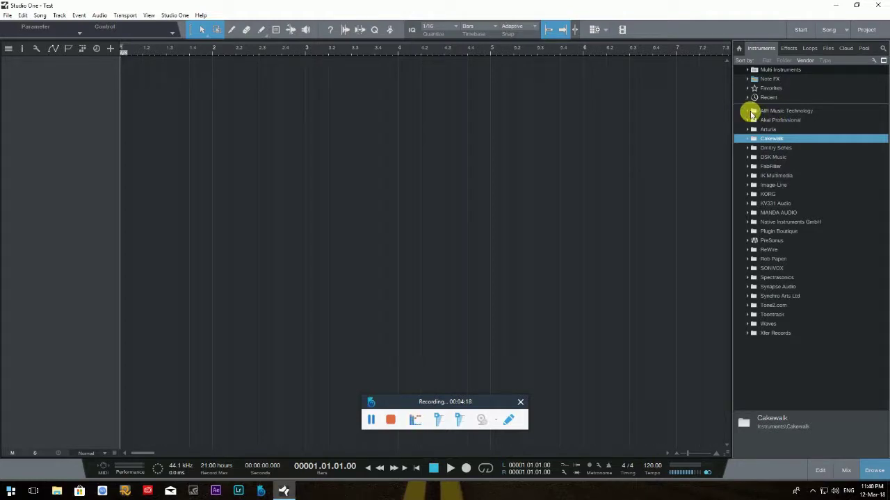
left_click(747, 112)
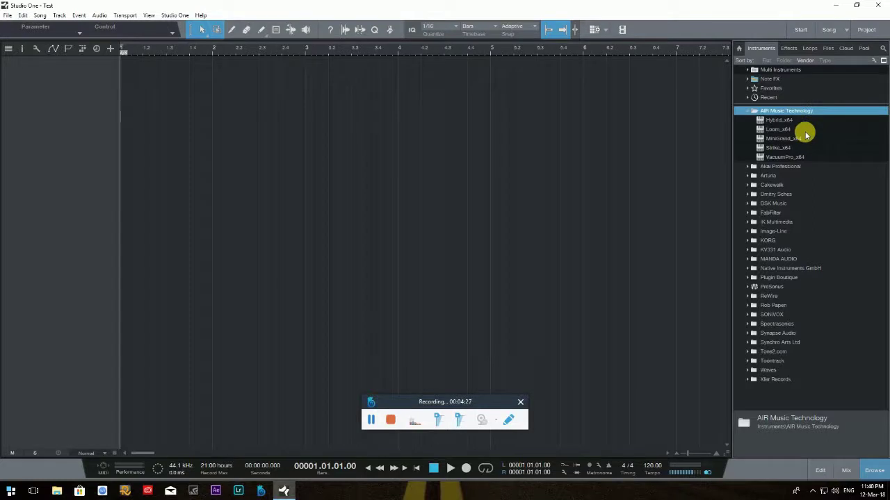
left_click(750, 111)
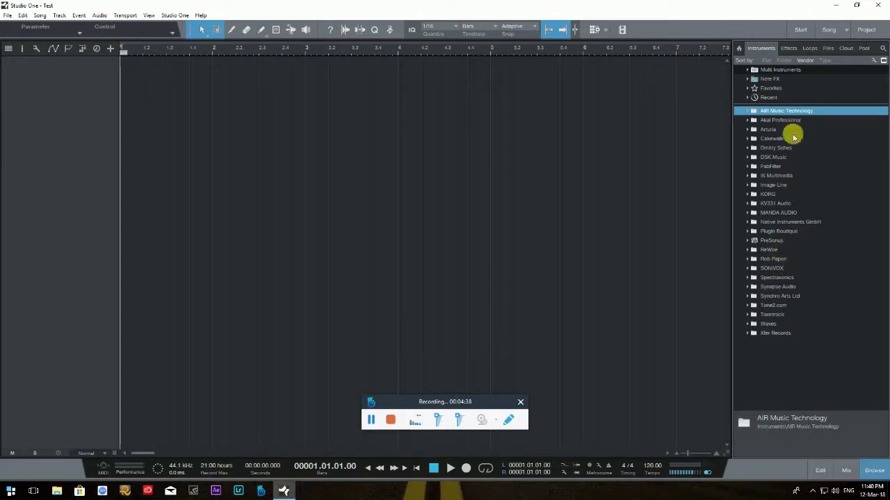
left_click(746, 242)
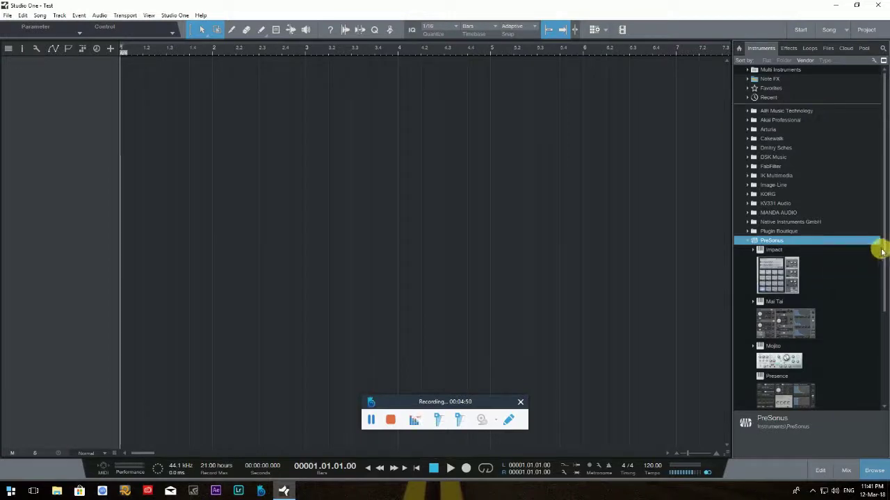
left_click_drag(885, 256, 884, 349)
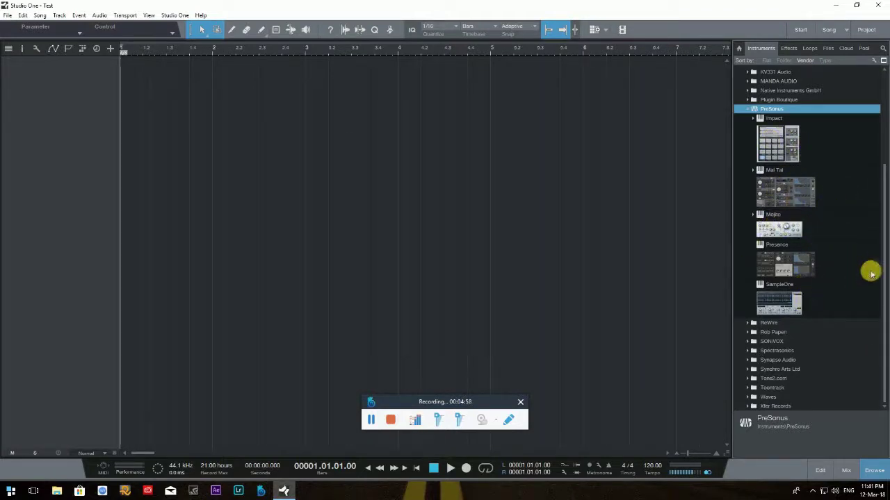
left_click(745, 110)
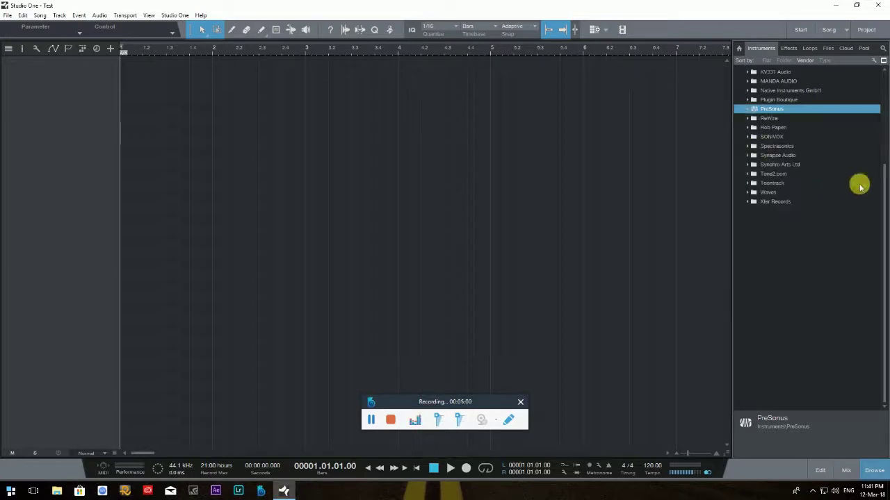
left_click_drag(882, 214, 882, 113)
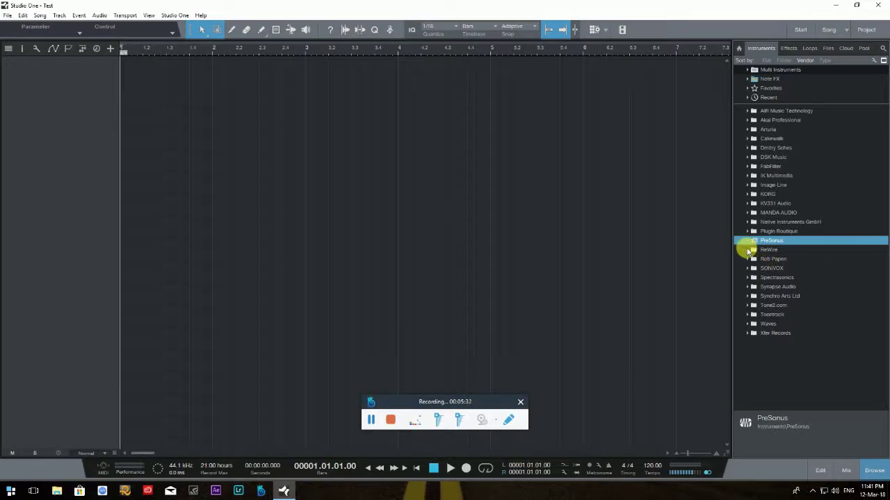
- Browse the available effects, including the Softube and Slate Digital folders, and check the loops section
left_click(788, 49)
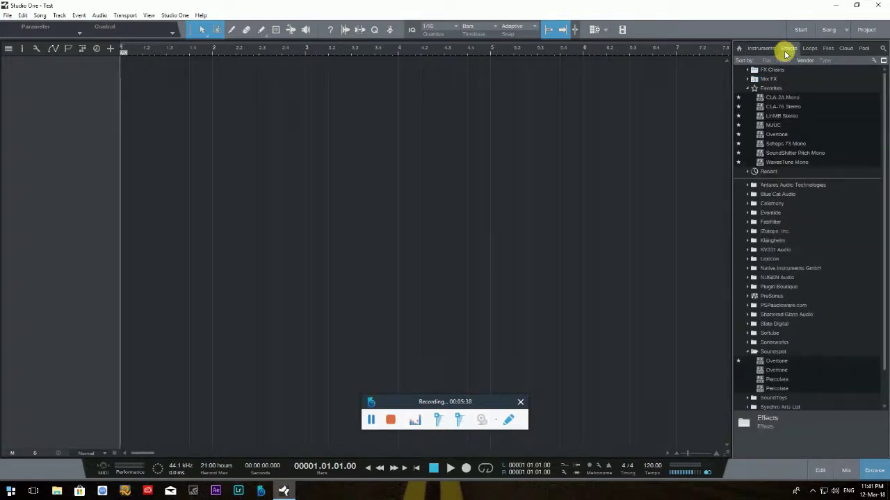
left_click(747, 89)
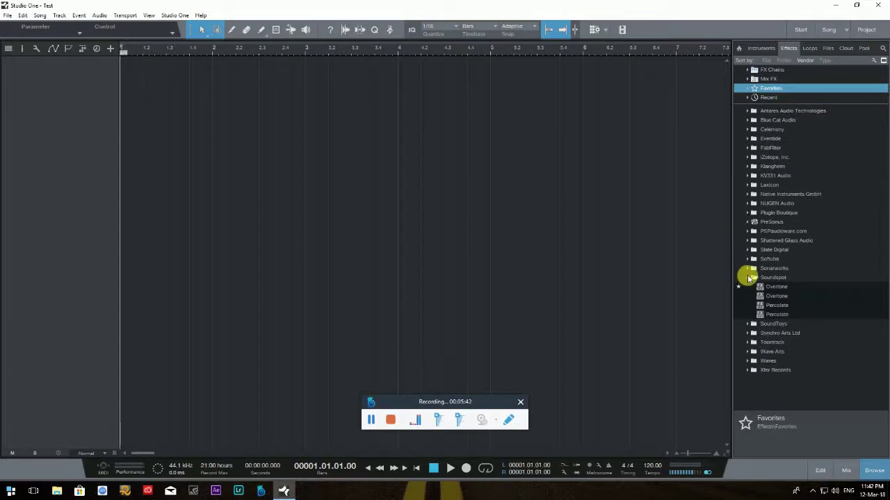
left_click(748, 279)
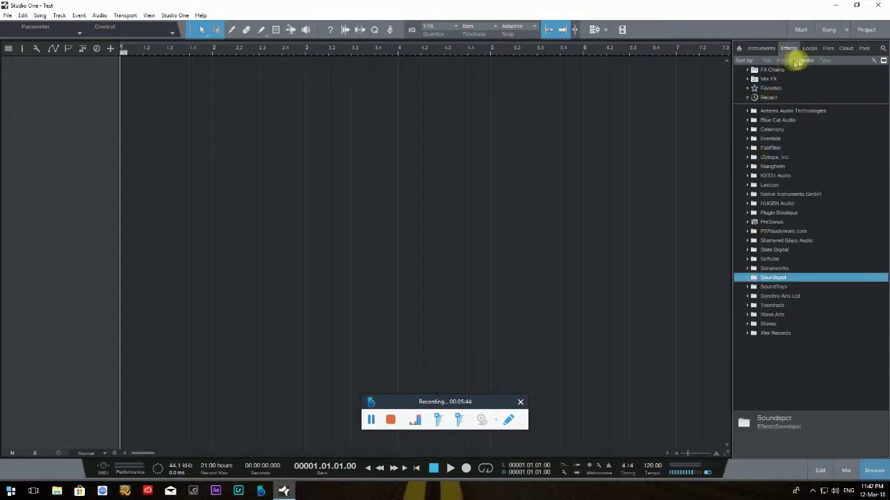
left_click(748, 259)
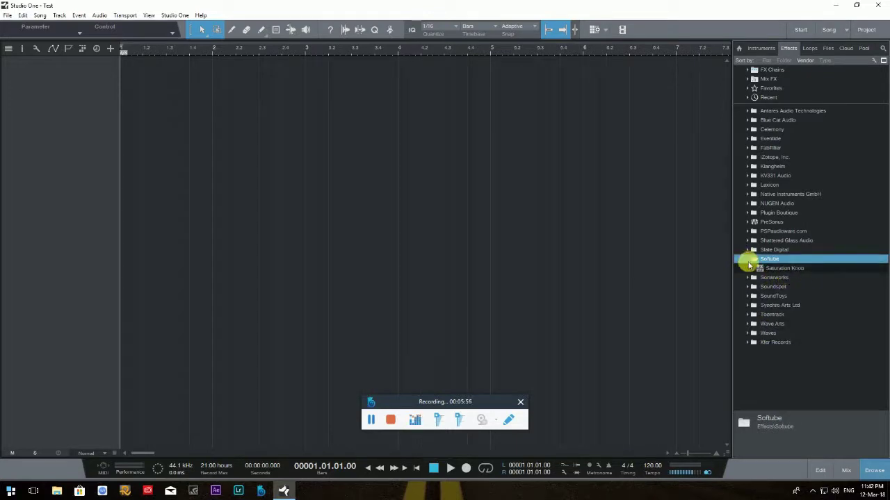
left_click(748, 259)
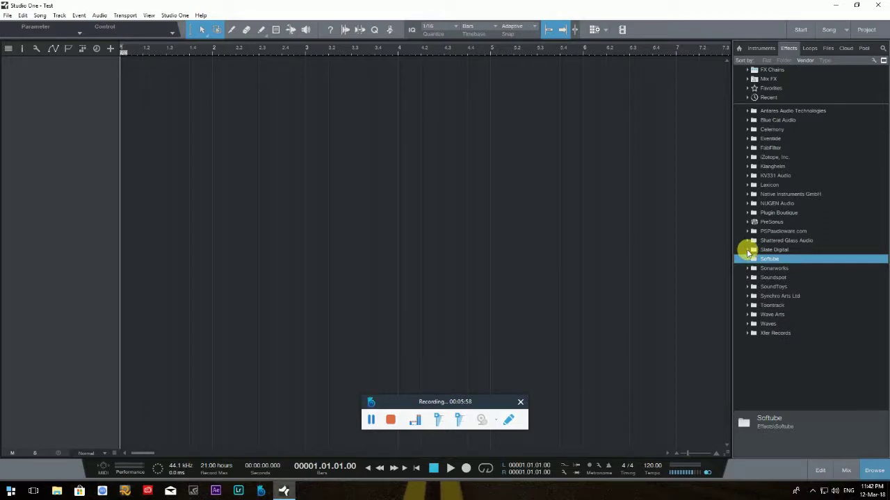
left_click(748, 251)
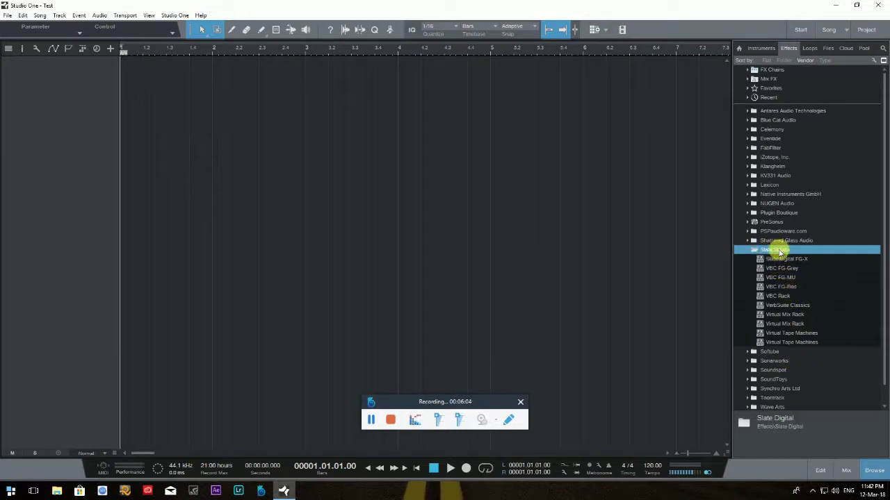
left_click(747, 249)
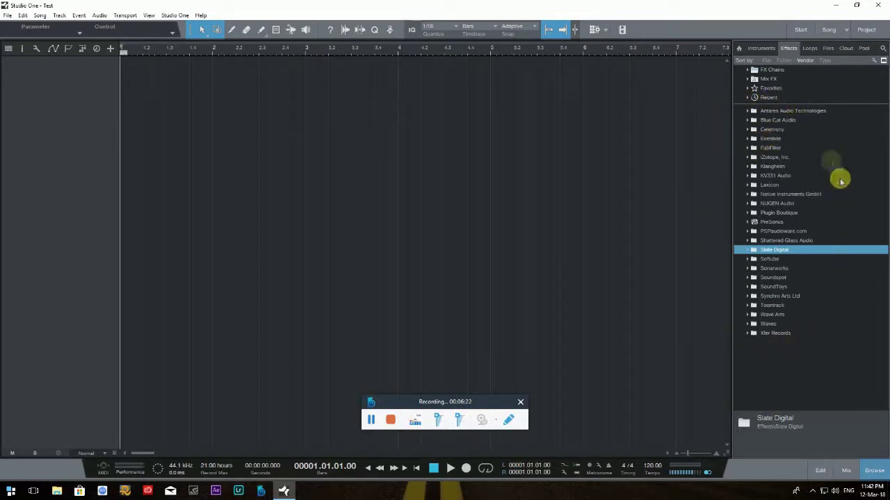
left_click(811, 49)
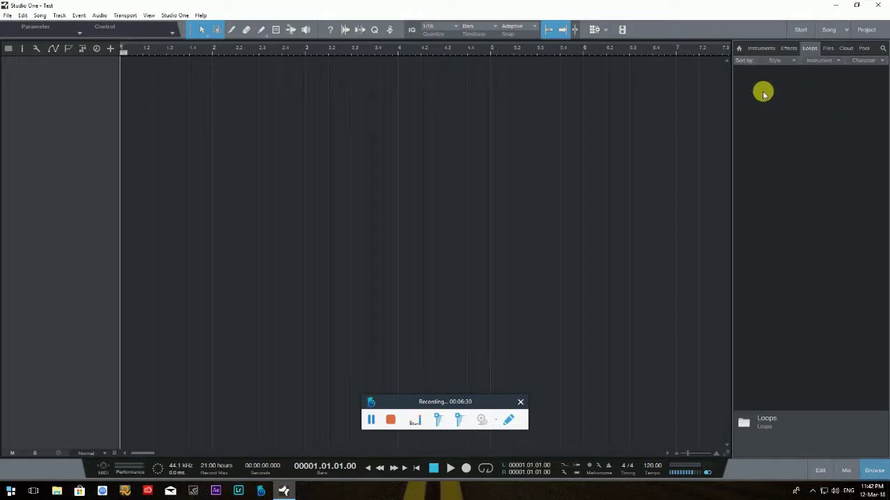
- Open the Meu Caminho folder inside Horizons Projekty on the desktop in the file browser
left_click(827, 48)
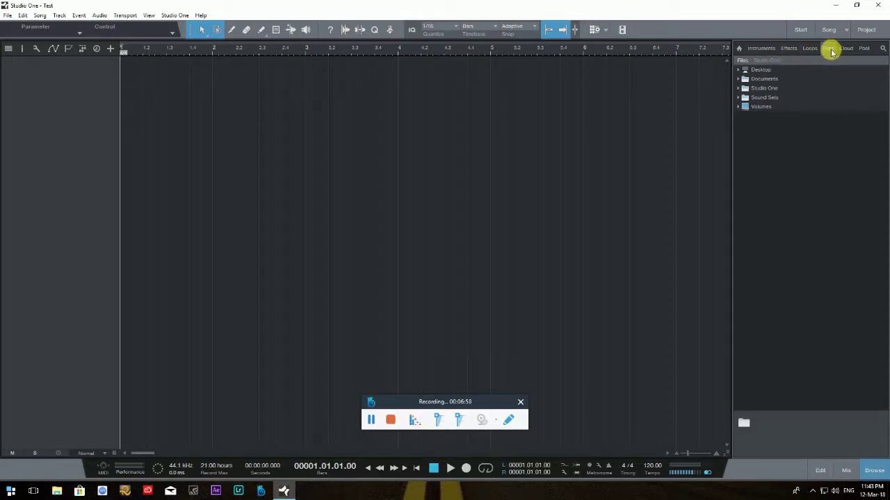
left_click(739, 70)
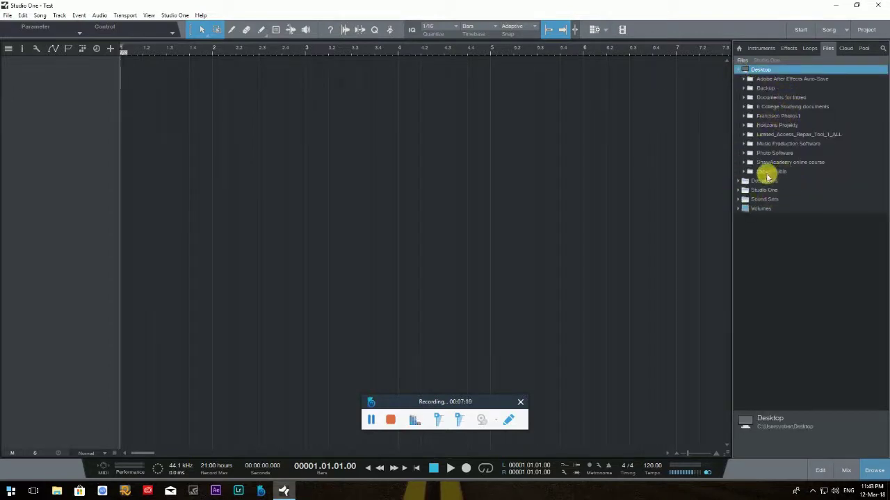
left_click(744, 126)
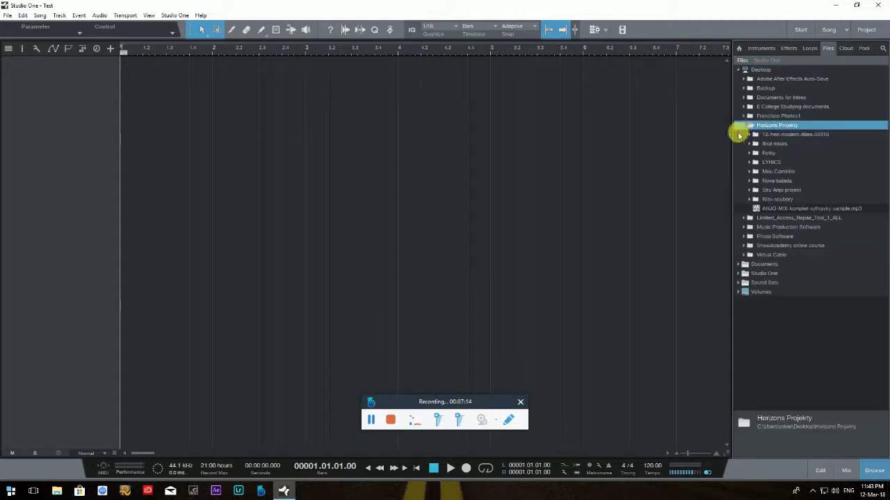
left_click(750, 172)
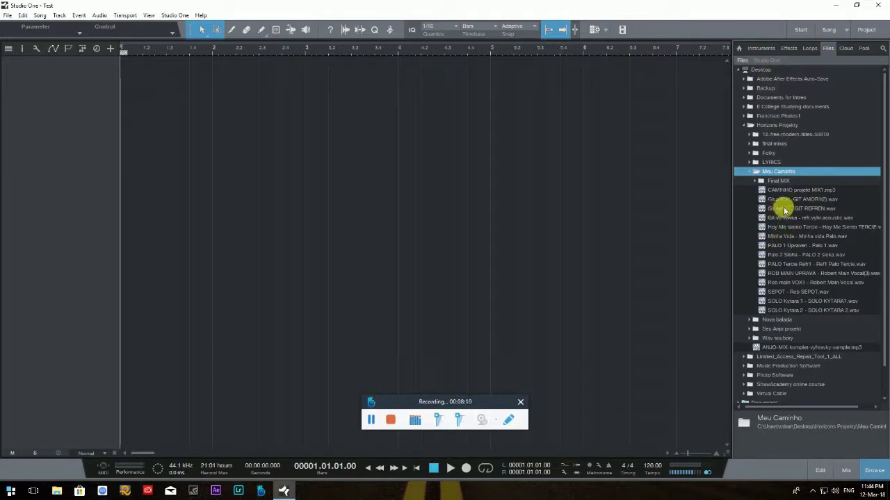
- Add "Git refren - GIT REFREN.wav" to the arrangement on a new track at the start of the song
left_click_drag(815, 214, 814, 216)
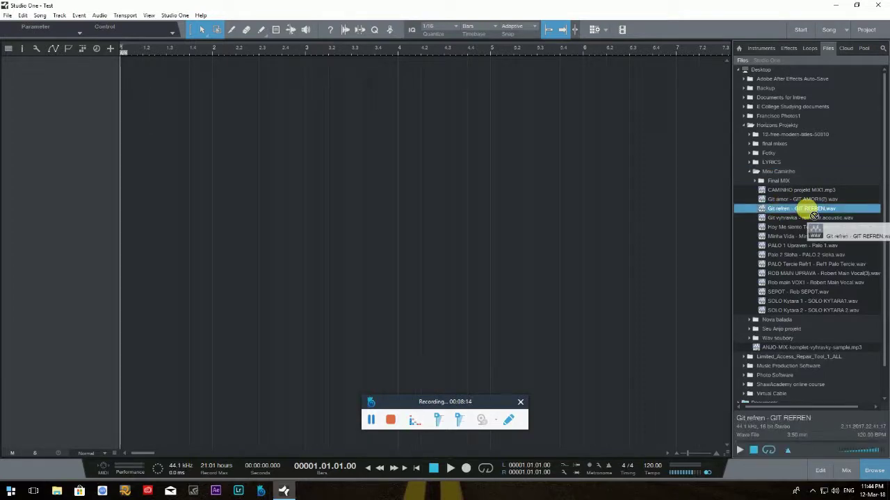
left_click_drag(814, 216, 123, 84)
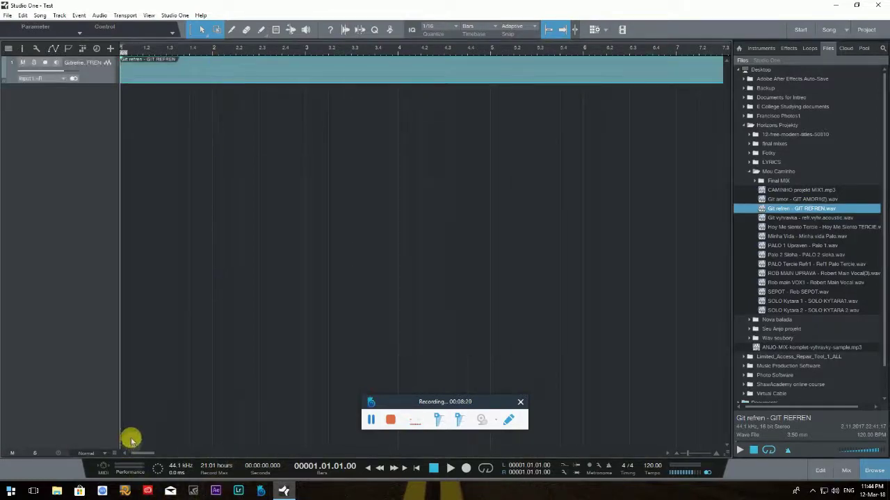
mouse_move(143, 454)
left_mouse_down()
mouse_move(378, 462)
mouse_move(279, 467)
mouse_move(133, 445)
left_mouse_up()
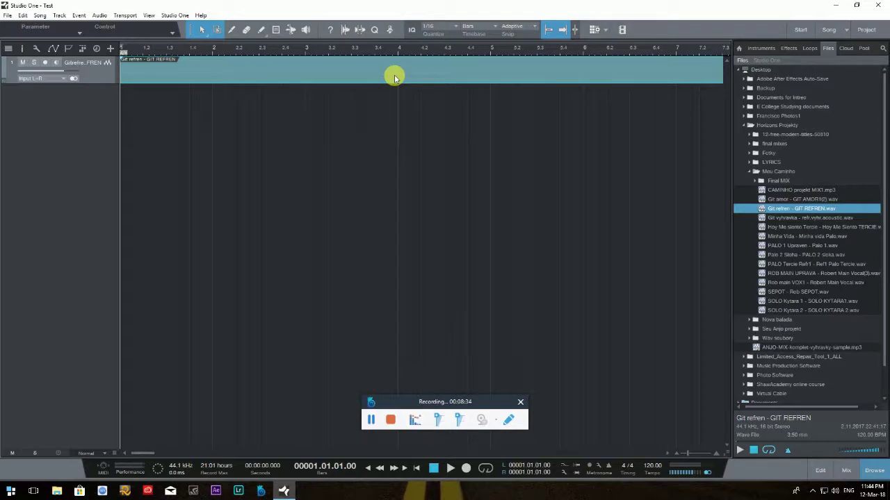
- Delete the Git refren audio event and remove its empty track from the arrangement
key("Delete")
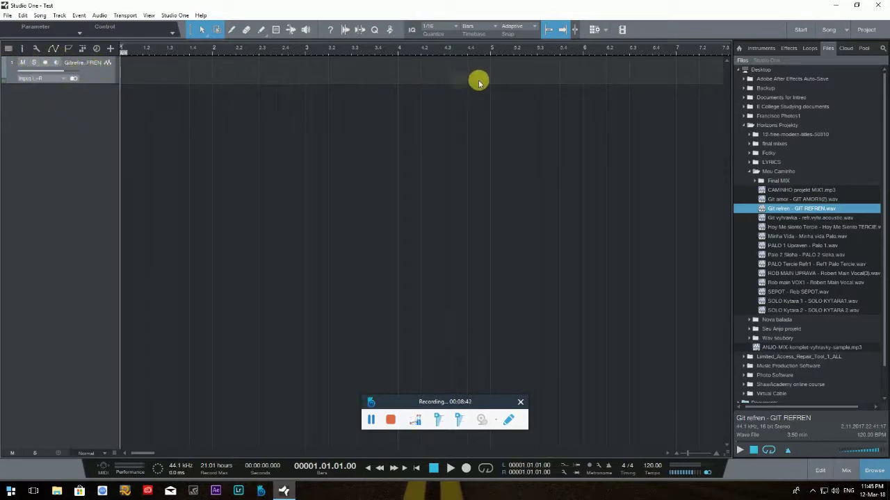
right_click(93, 75)
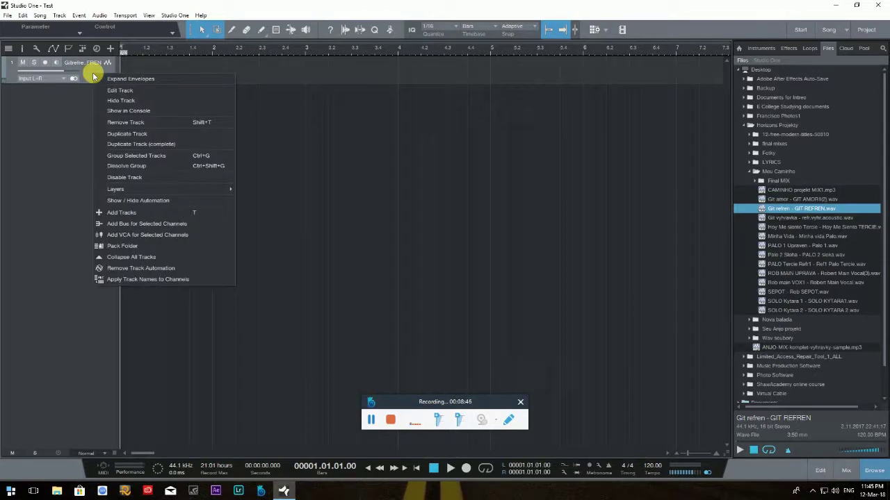
left_click(144, 126)
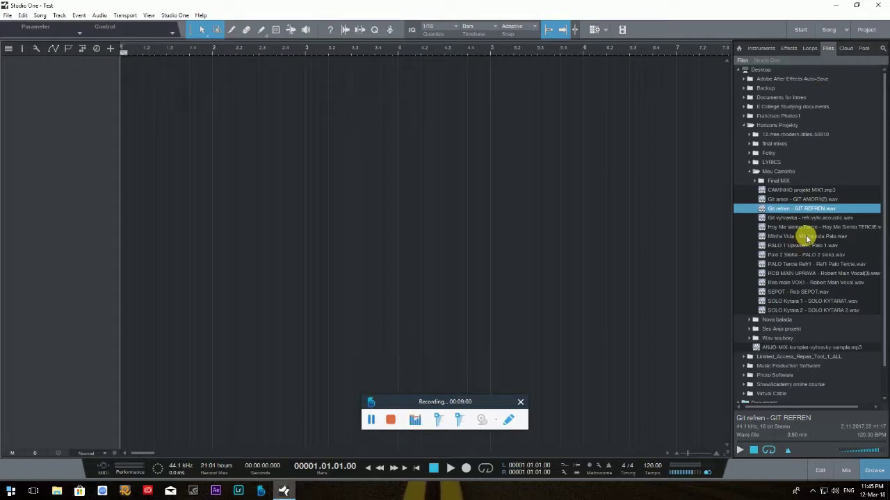
- Add "Minha Vida - Minha vida Palo.wav" from the Meu Caminho folder on a new track at the start of the song
left_click_drag(806, 237, 123, 76)
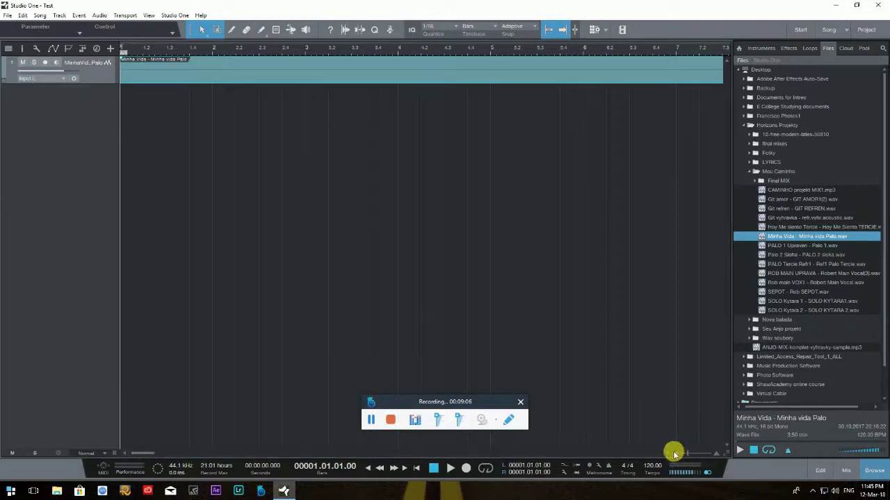
- Delete the Minha Vida audio event and remove its empty track from the song
left_click_drag(676, 457, 680, 459)
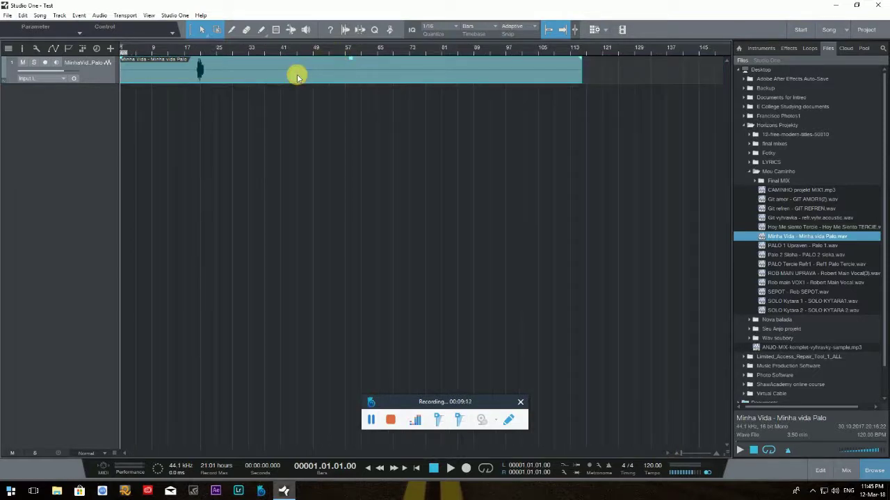
key("Delete")
right_click(108, 80)
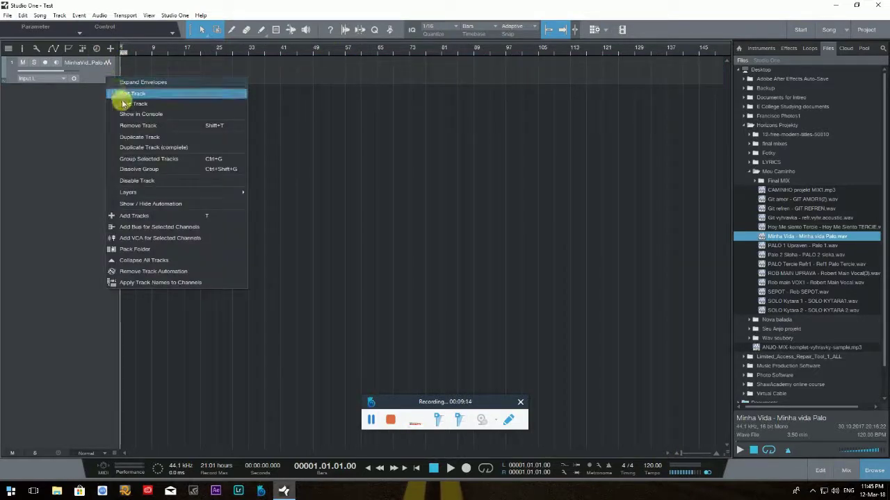
left_click(137, 125)
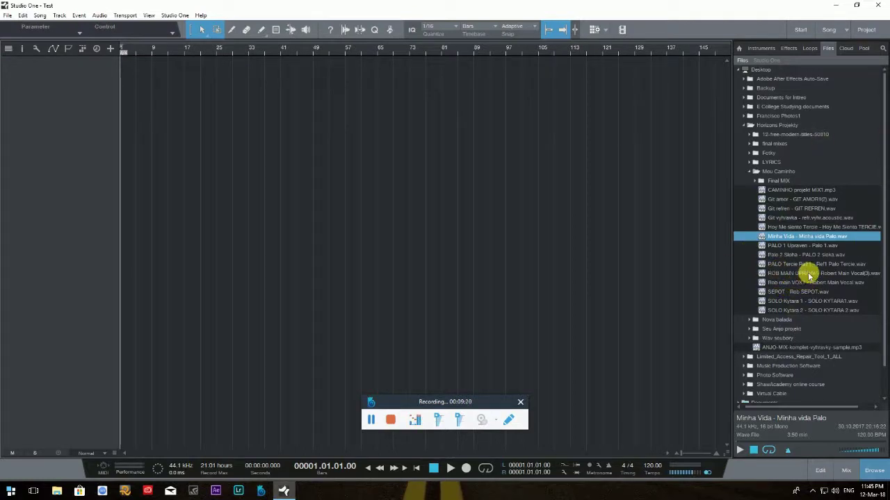
- Add the ROB MAIN UPRAVA vocal file on a new track at the song start, and delete its audio event
left_click_drag(809, 276, 133, 128)
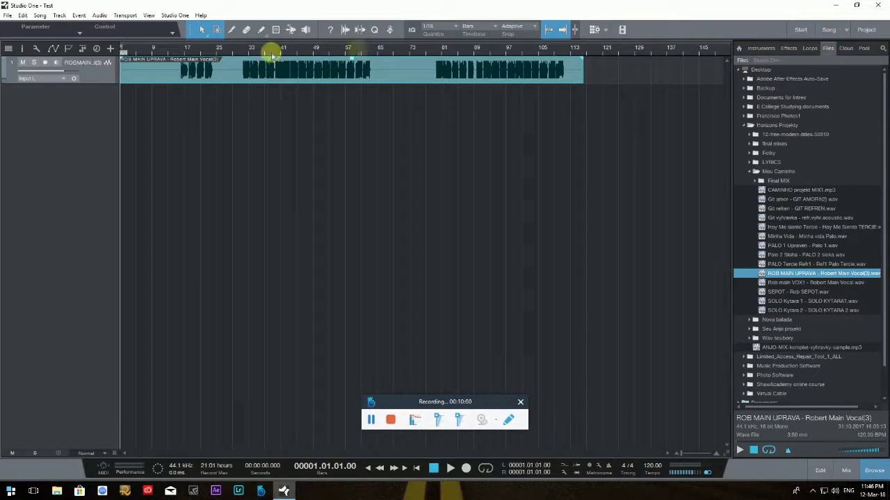
key("Delete")
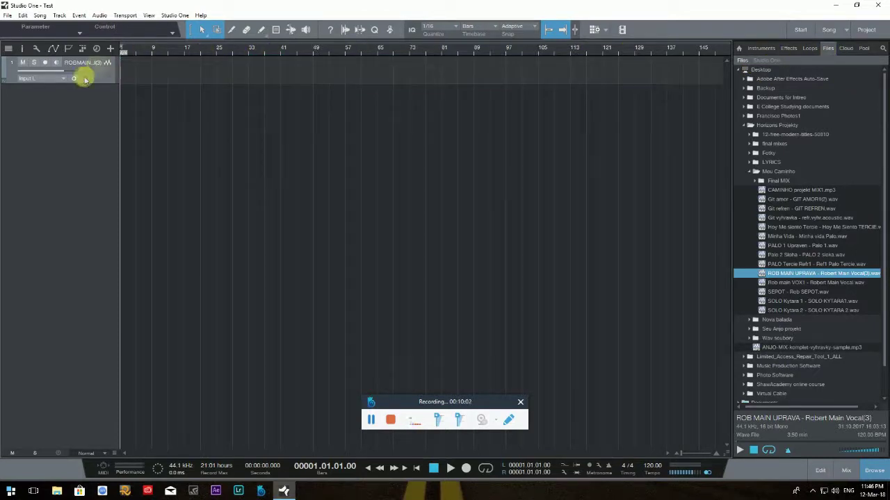
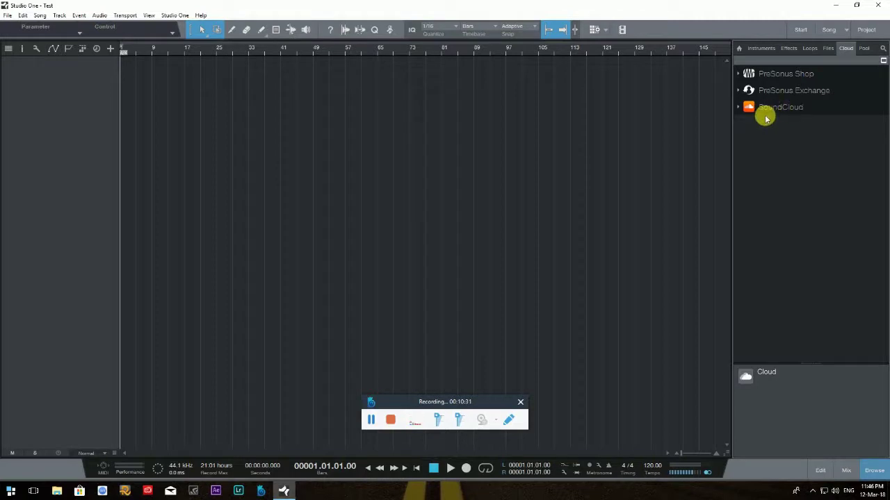
- Look at the song's Pool and the installed instruments in the browser, and return to the browser's home page
left_click(864, 48)
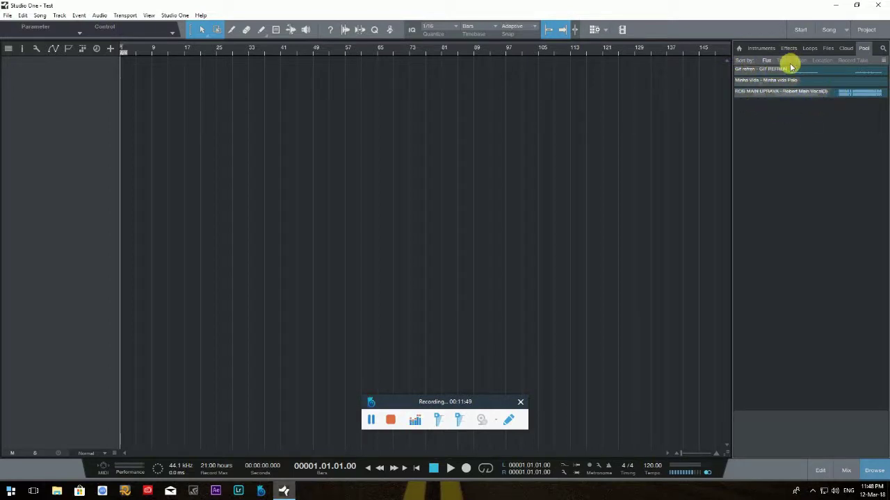
left_click(739, 48)
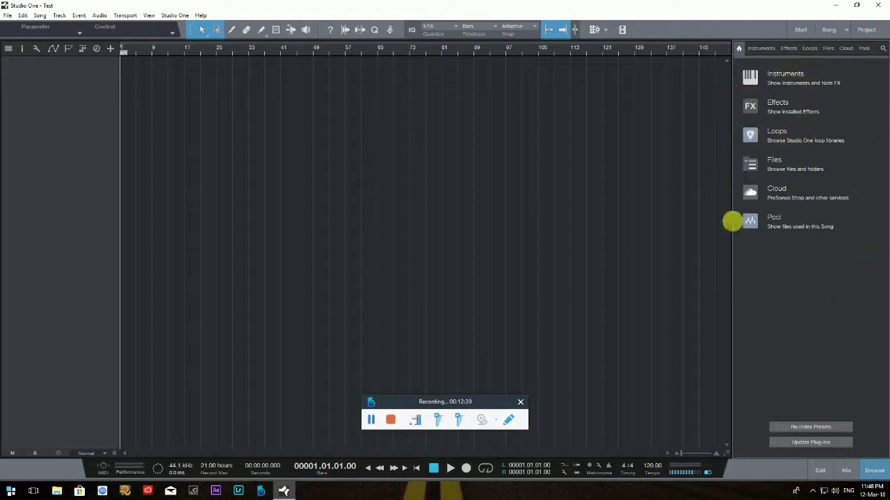
left_click(761, 49)
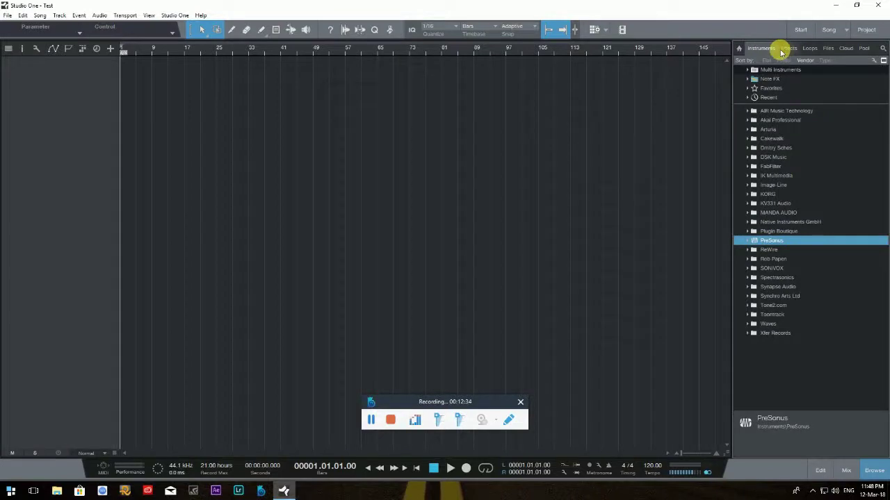
left_click(738, 49)
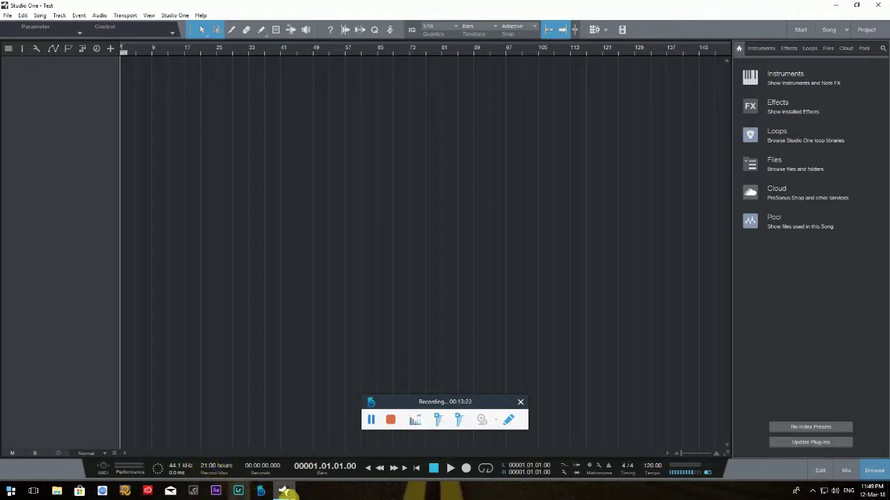
- Set the main transport time display to Seconds and play the song briefly before stopping it
left_click(320, 476)
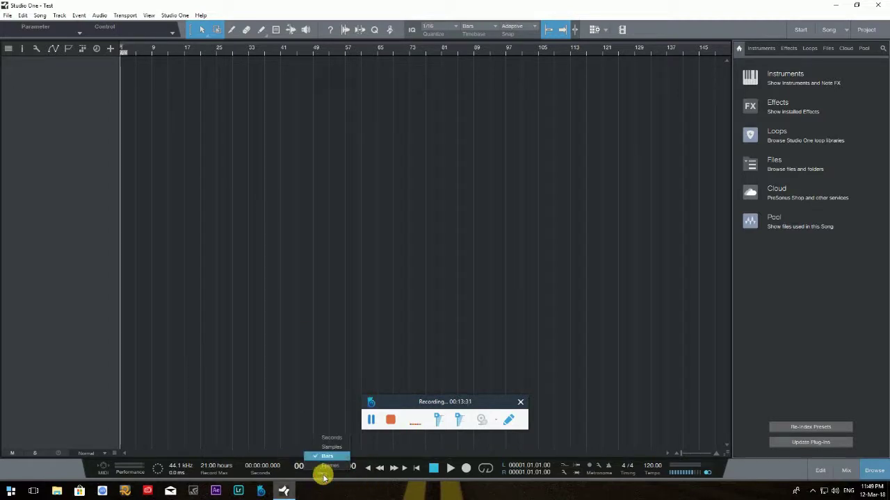
left_click(323, 381)
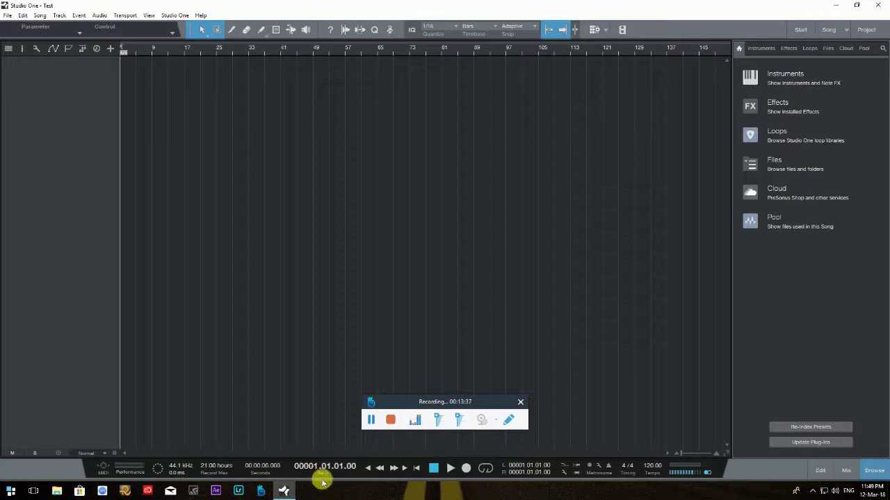
left_click(321, 475)
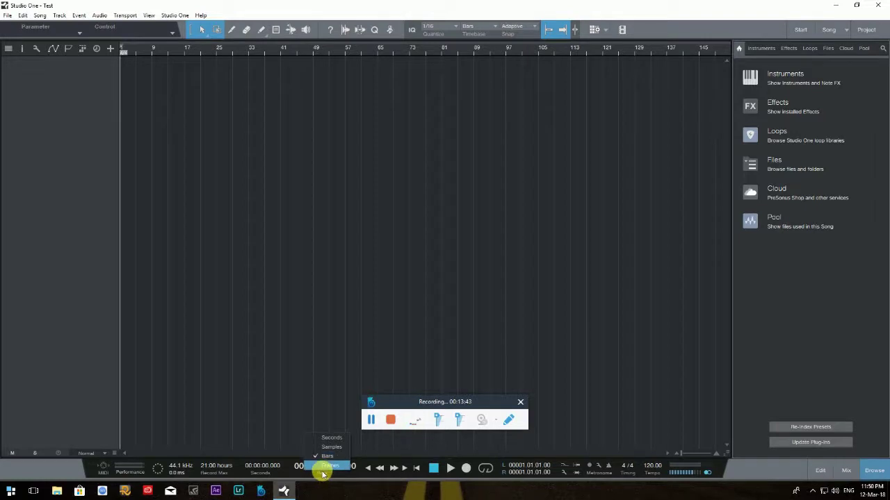
left_click(334, 438)
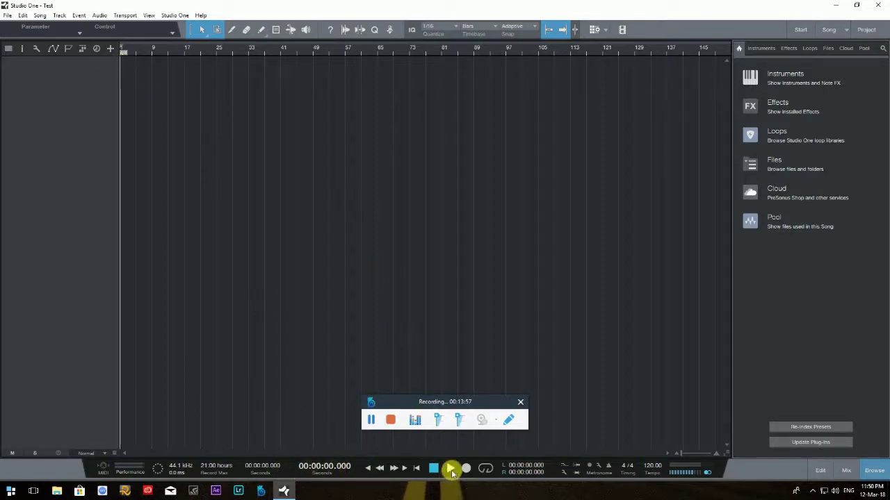
left_click(451, 470)
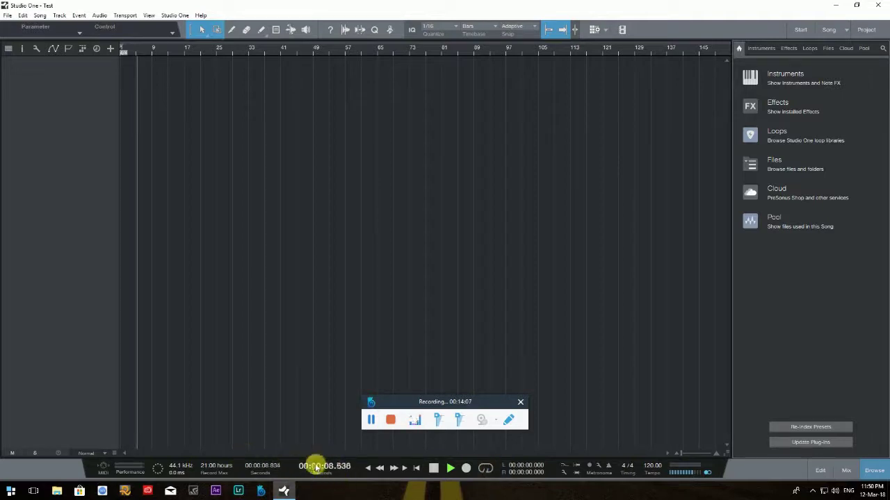
left_click(432, 470)
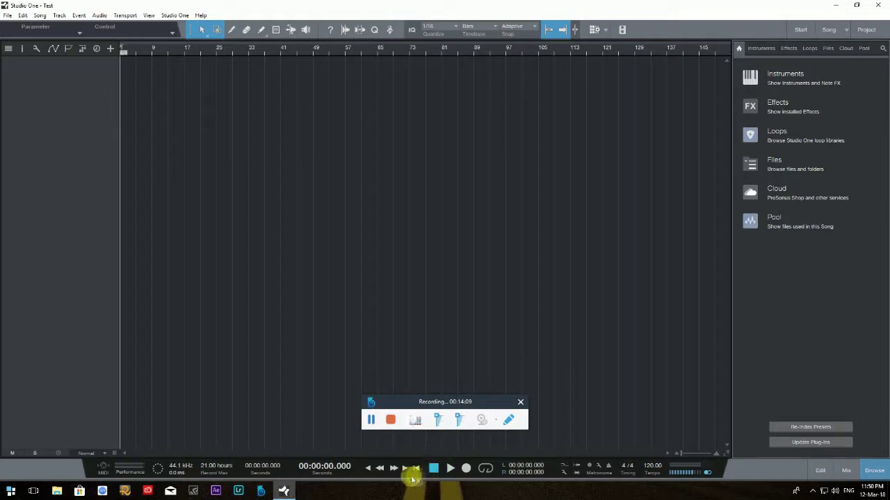
- Set the main transport time display to Bars and play the song briefly from the start before stopping it
left_click(320, 464)
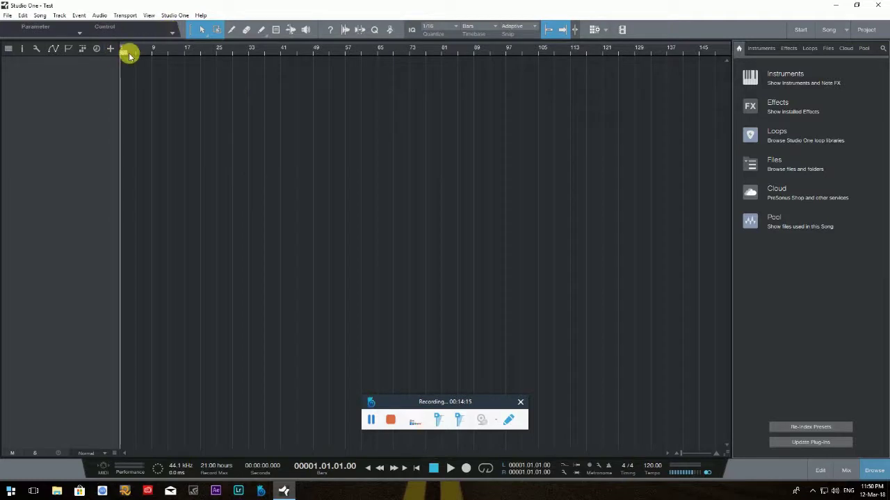
left_click(717, 454)
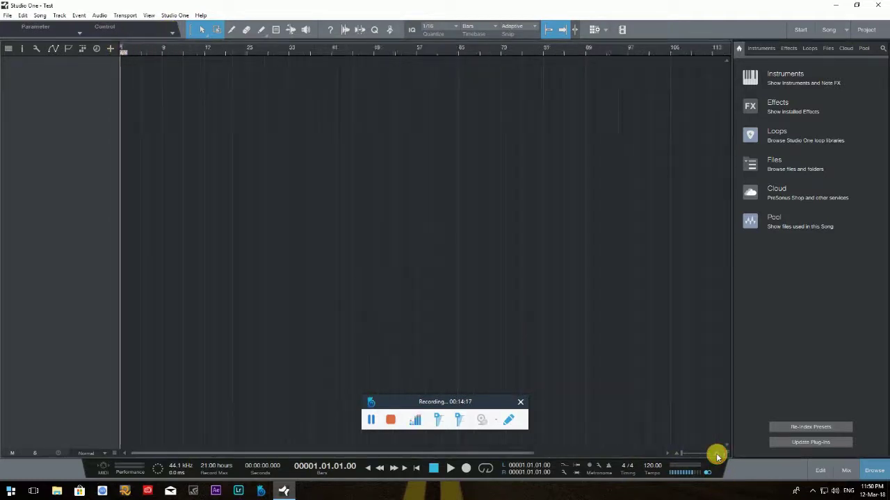
left_click(450, 467)
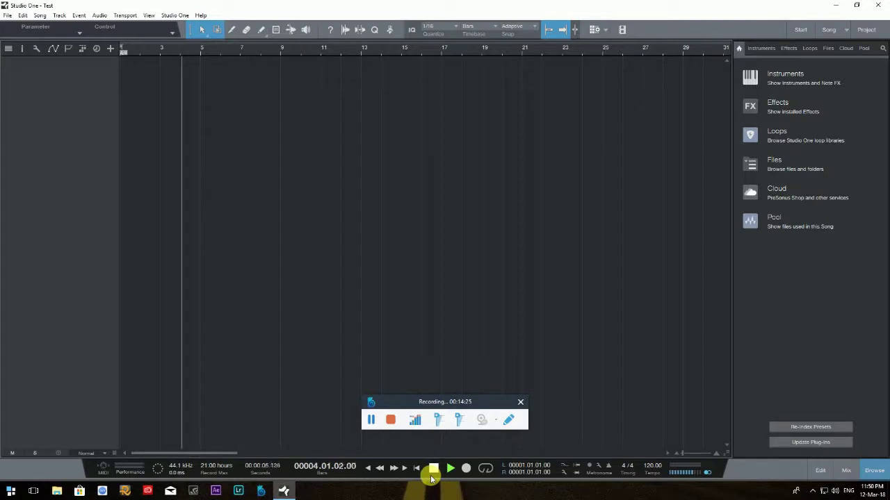
left_click(433, 469)
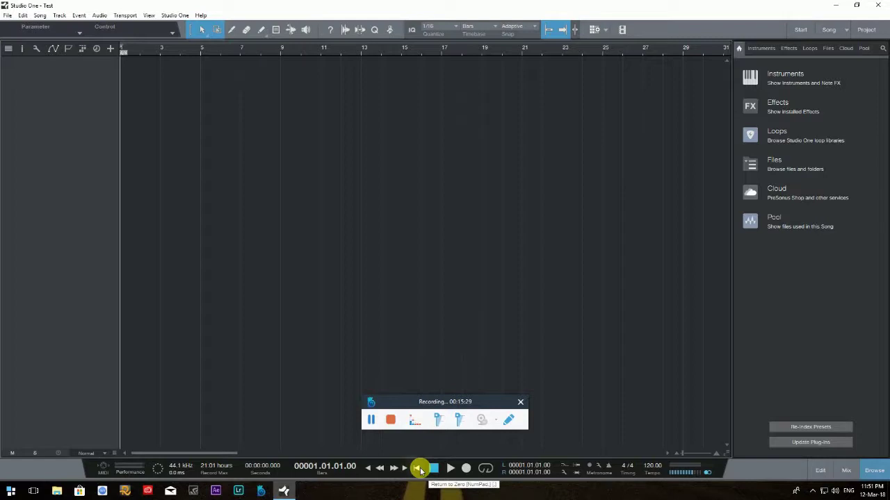
- Return the playhead to zero, play the empty song for a few seconds and stop playback
left_click(417, 469)
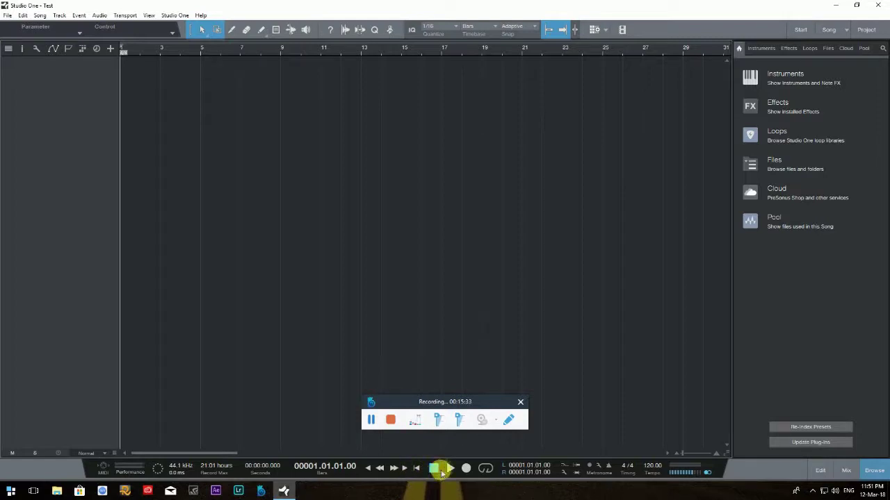
left_click(448, 469)
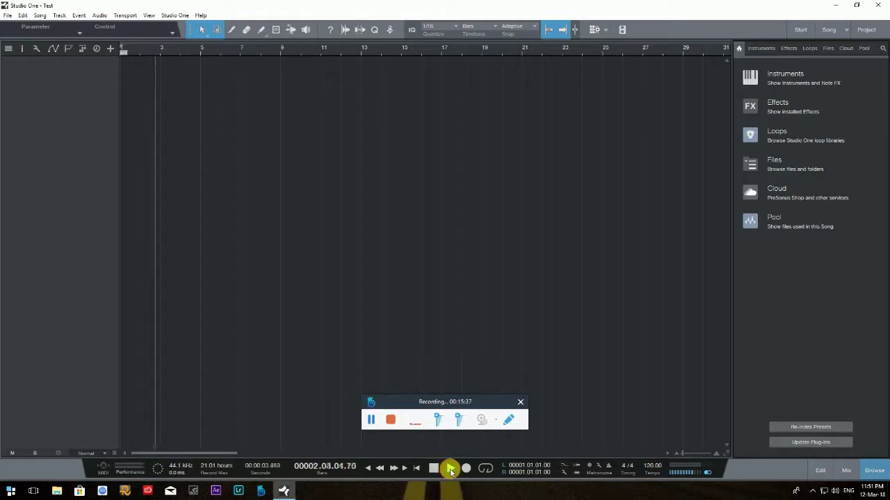
left_click(437, 469)
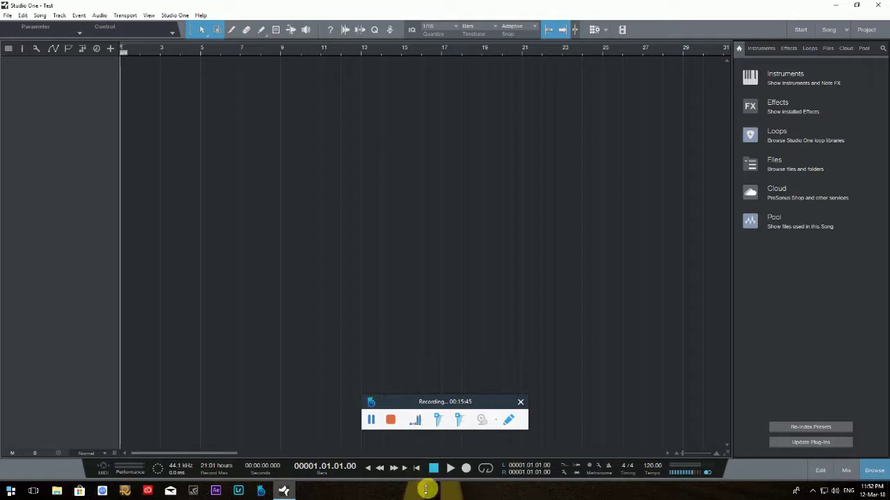
- Fast-forward the playhead to about bar 3 and rewind it to the start of the song
left_click(393, 468)
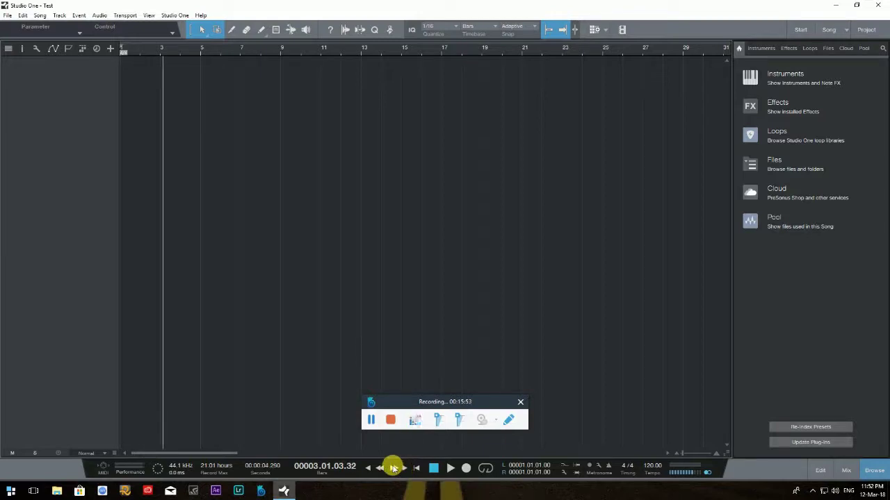
left_click(382, 470)
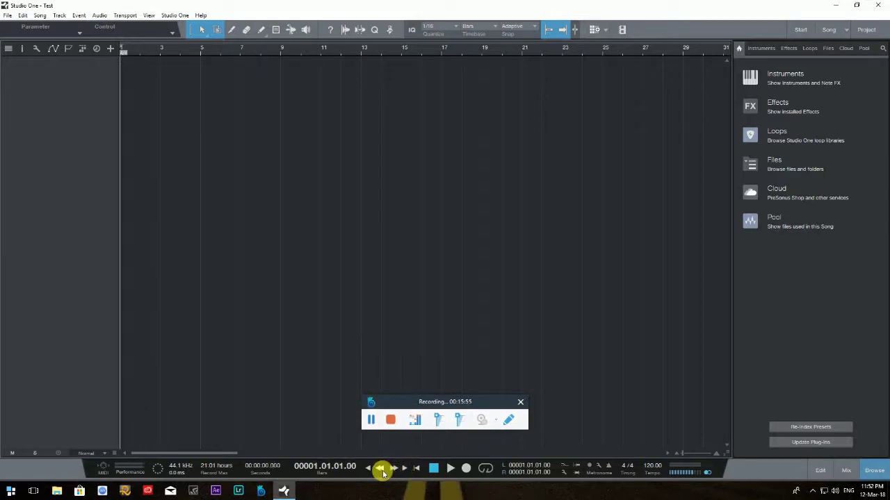
left_click(368, 470)
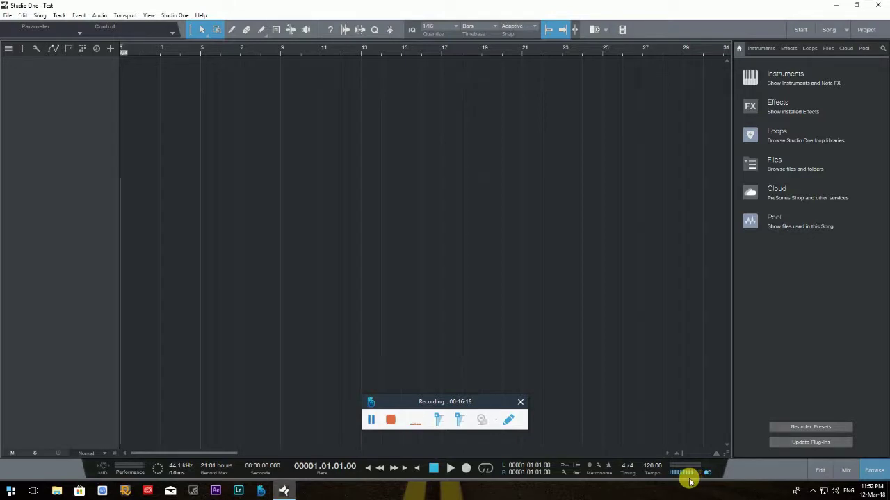
- Set the song tempo to 80 BPM
left_click(655, 467)
double_click(654, 467)
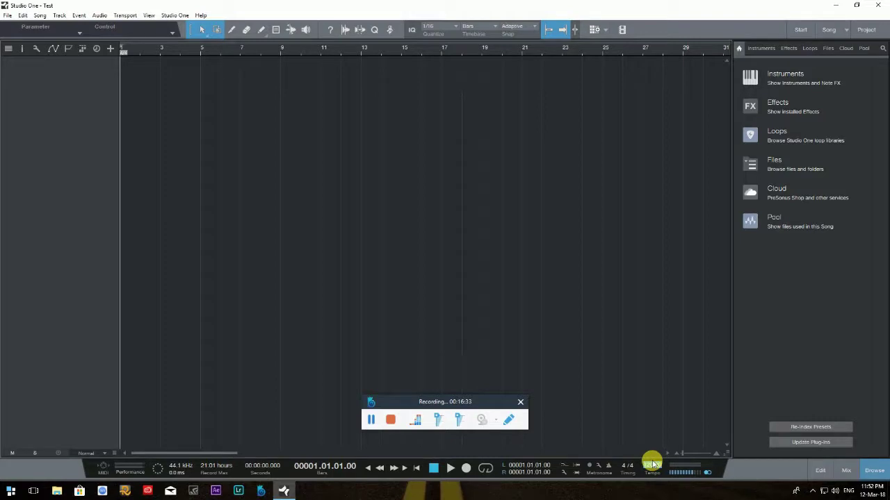
type("80")
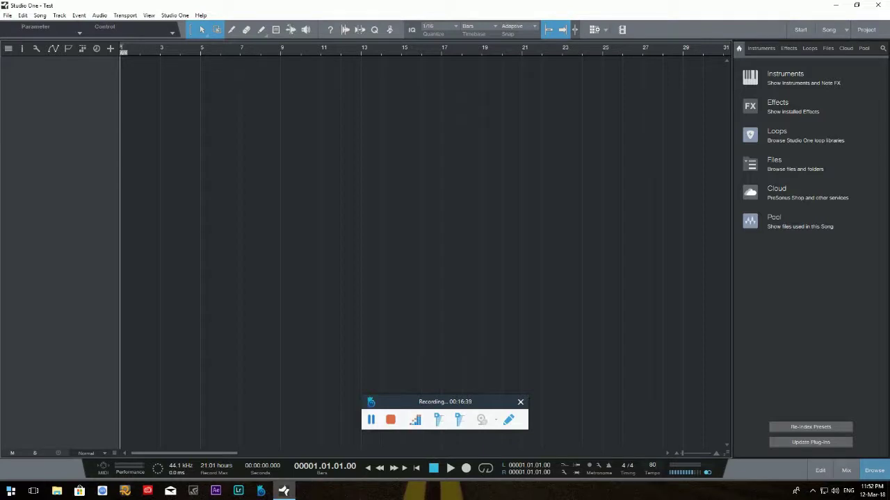
key("Return")
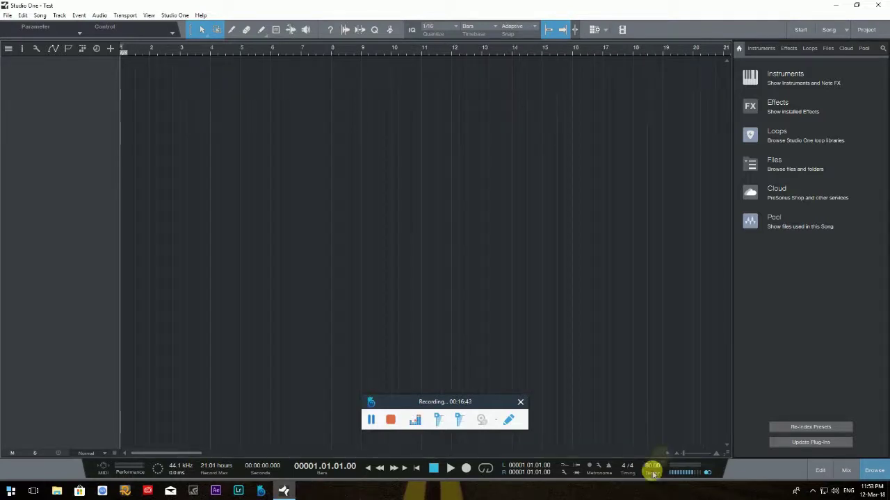
- Set the song tempo to 100 BPM
left_click(651, 467)
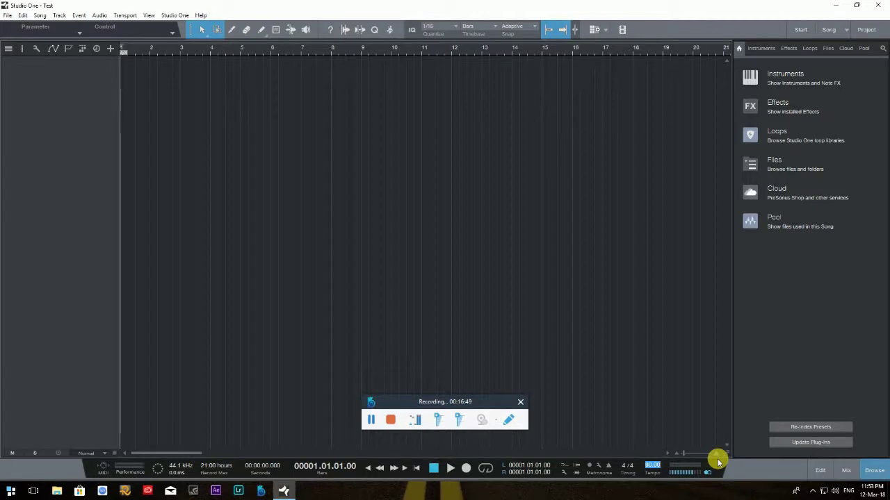
type("100")
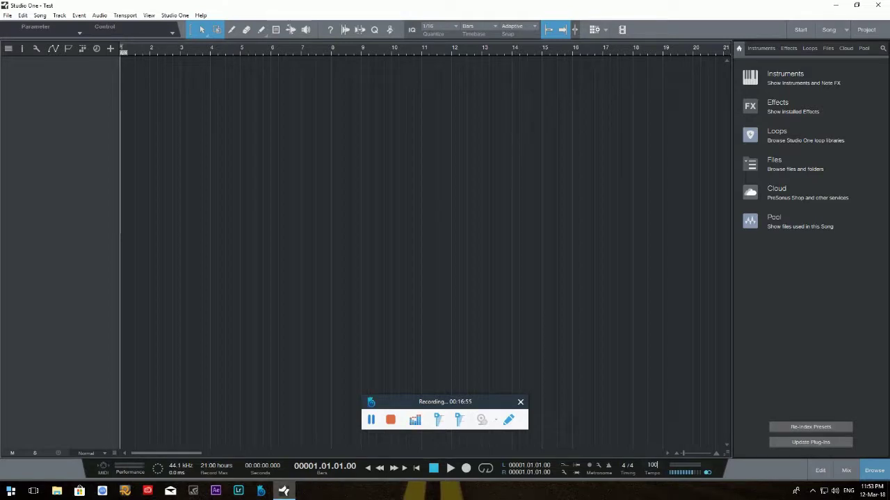
left_click(717, 460)
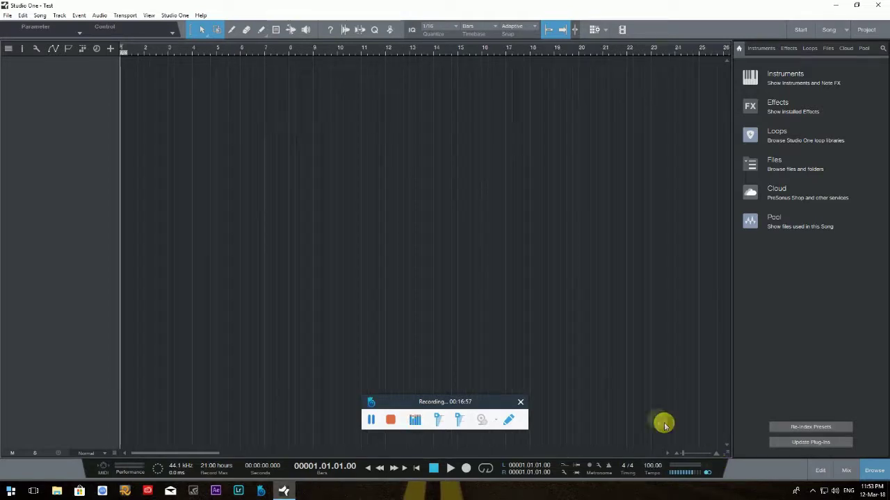
- Set the song tempo to 120 BPM
double_click(653, 467)
type("120")
left_click(655, 470)
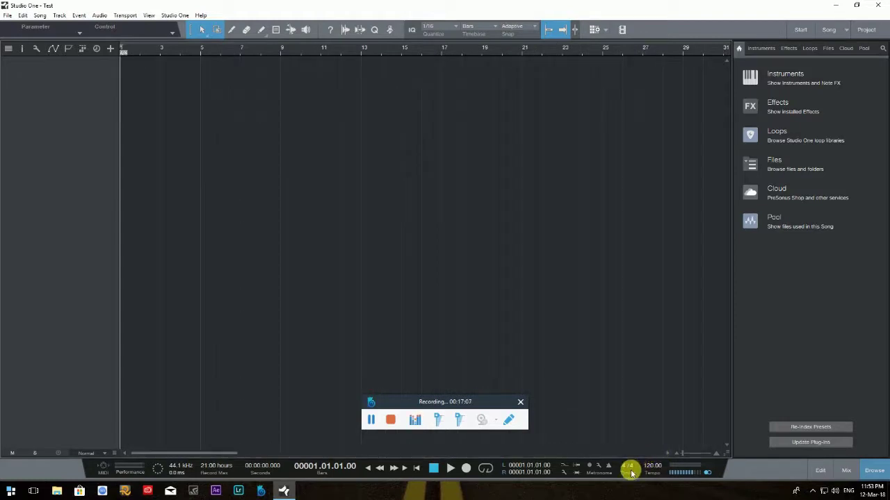
- Change the song's time signature to 4/2 by setting its lower number to 2
left_click(631, 469)
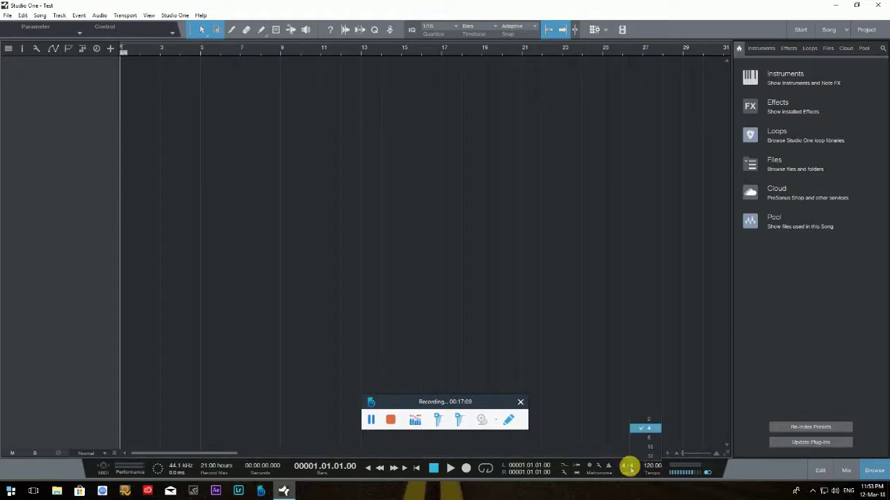
left_click(650, 419)
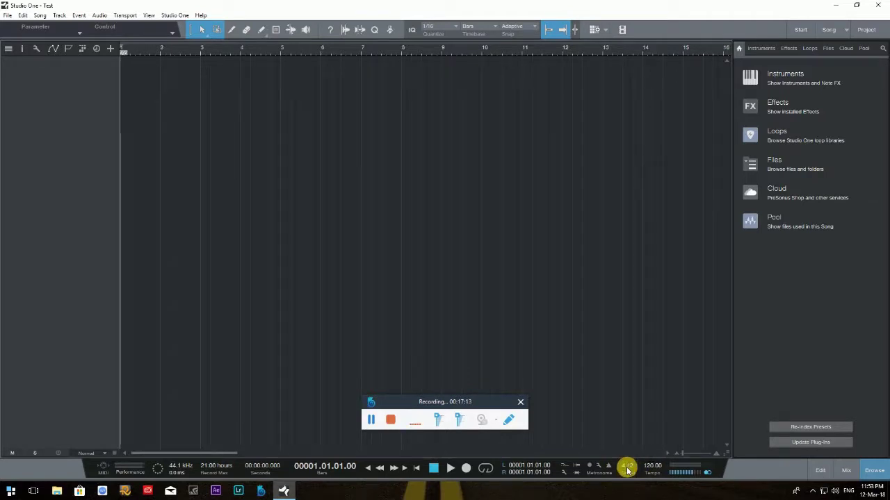
- Change the song's time signature to 4/4 by setting its lower number to 4
left_click(629, 468)
left_click(646, 423)
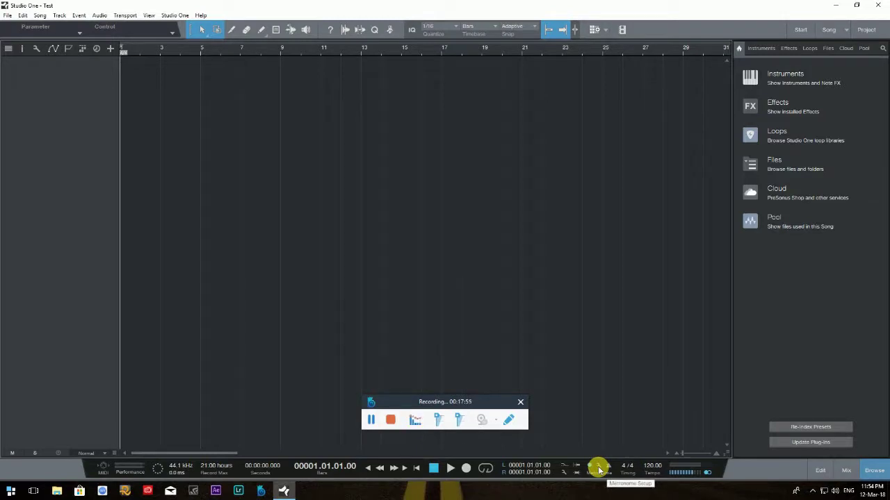
- Open the metronome setup and review the accent and beat sound choices, keeping Click for both
left_click(599, 470)
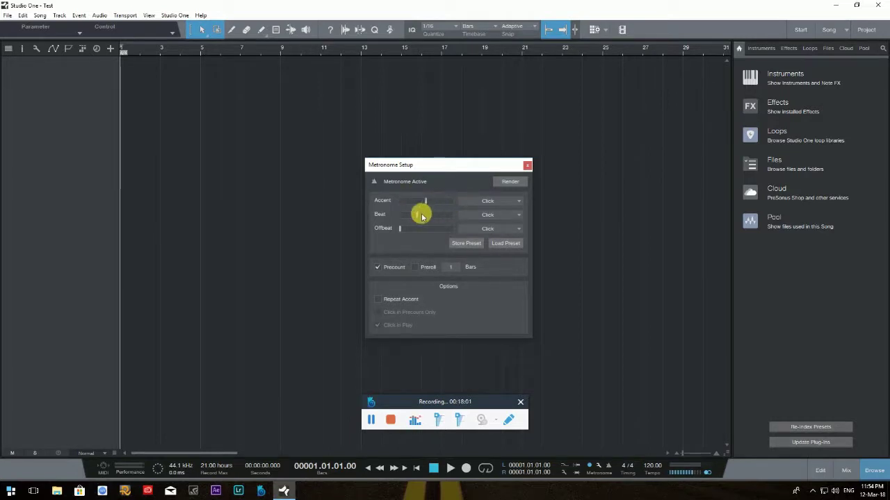
left_click(514, 200)
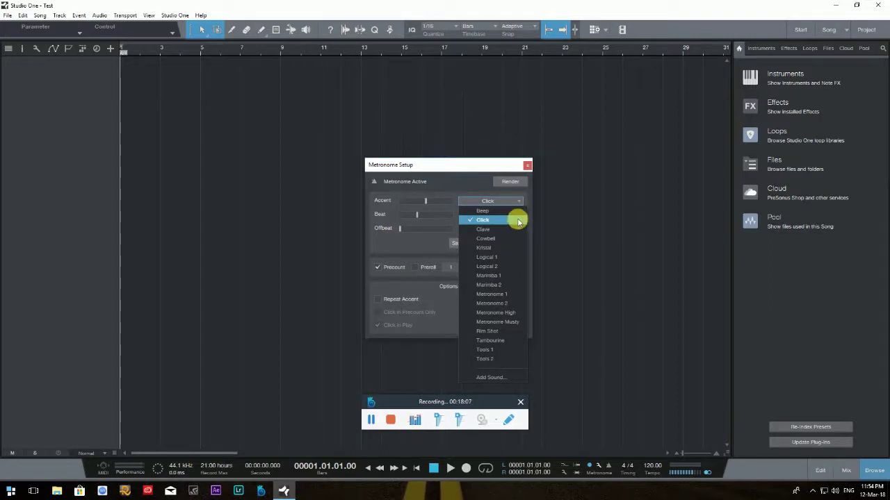
left_click(518, 221)
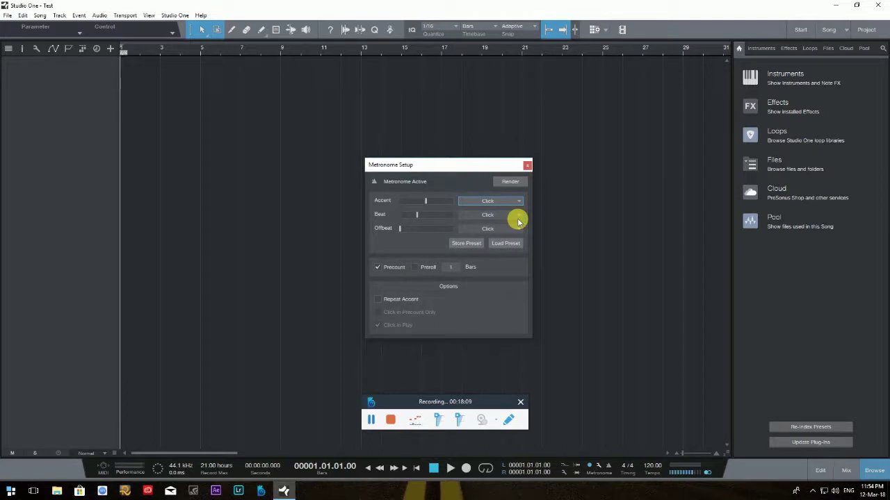
left_click(518, 215)
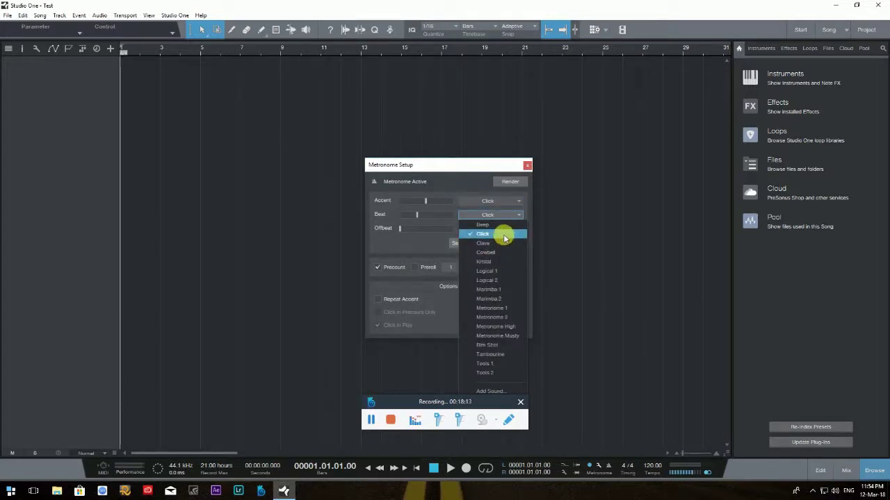
left_click(504, 234)
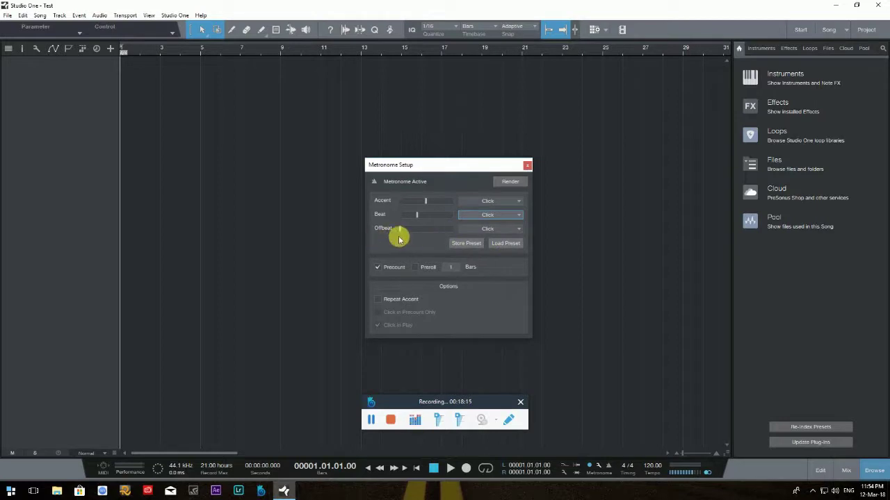
- Try Cowbell as the metronome's offbeat sound, restore it to Click, and close the metronome setup
left_click(495, 233)
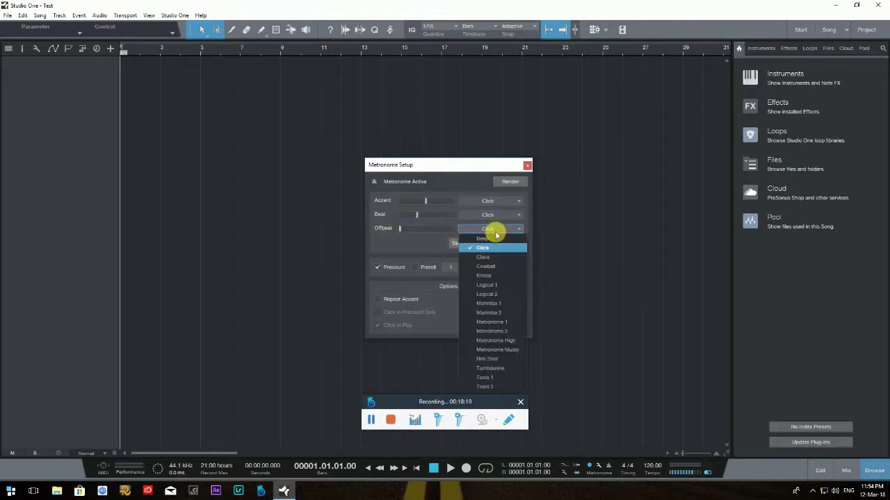
left_click(486, 266)
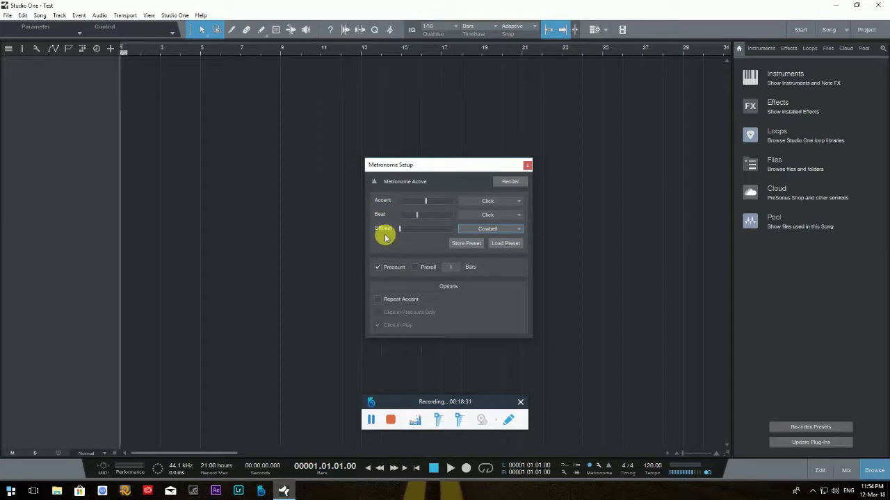
left_click(499, 231)
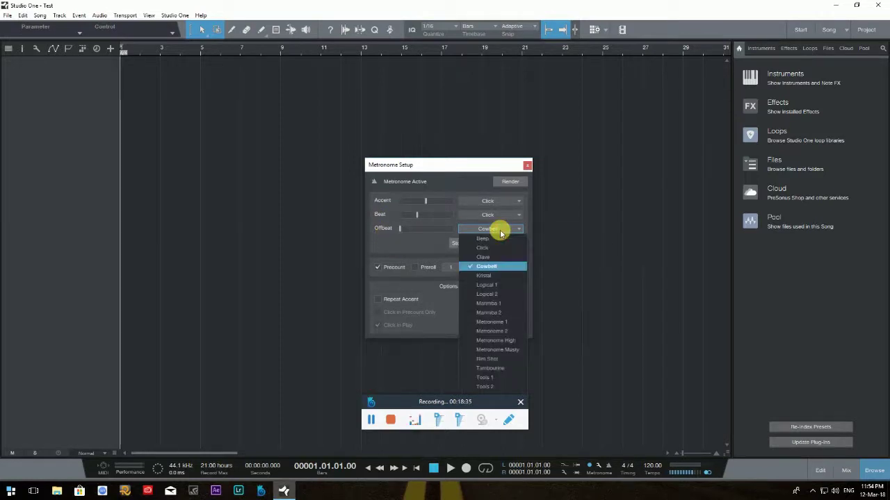
left_click(494, 248)
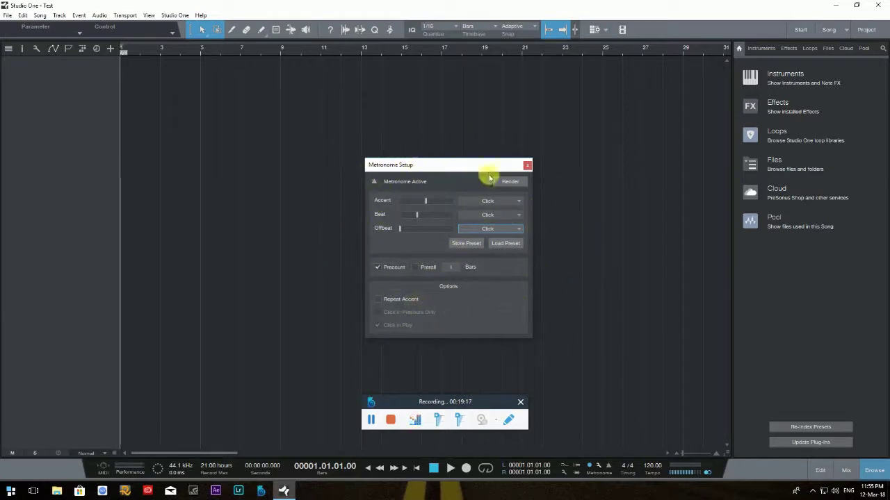
left_click(528, 166)
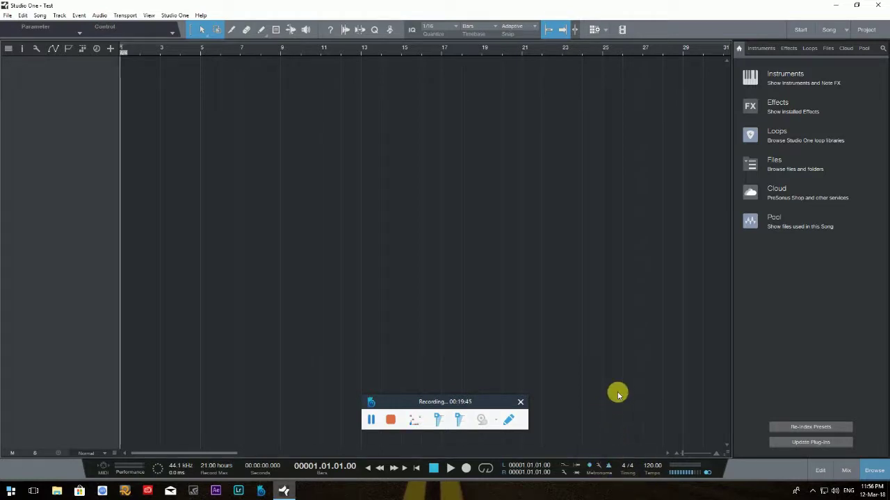
- Turn off the metronome's precount in the transport
left_click(589, 466)
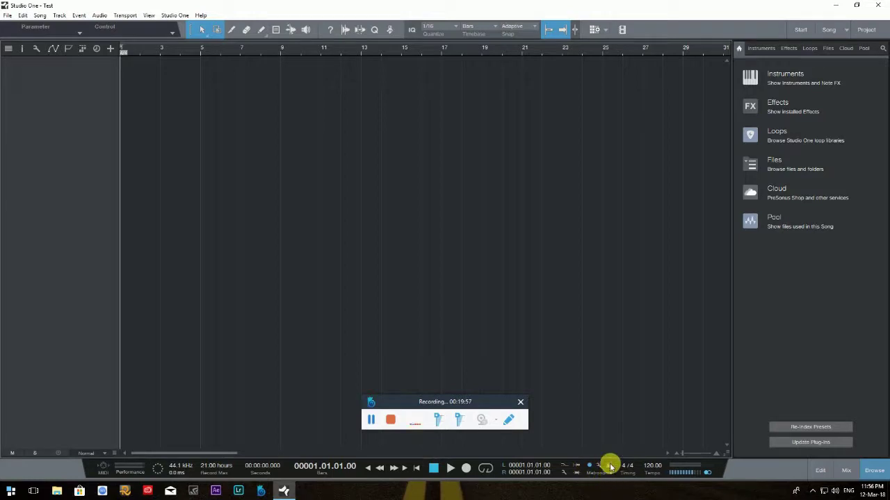
left_click(588, 465)
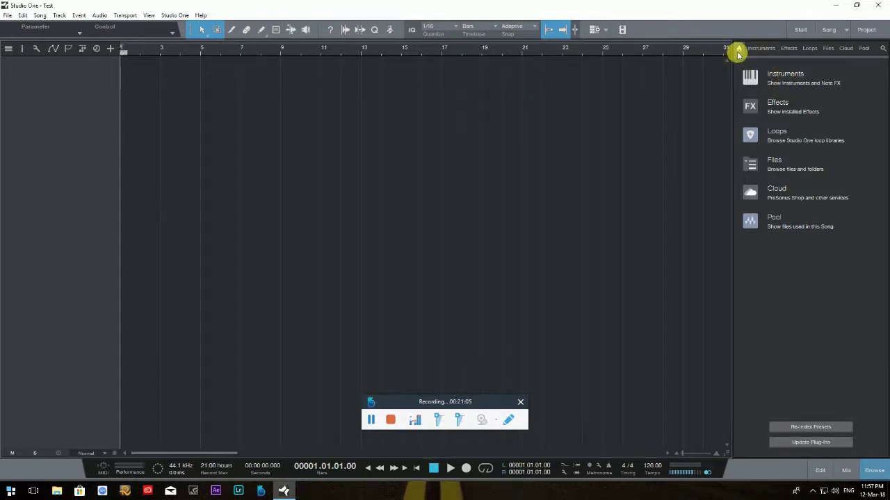
- Add an instrument track with the PreSonus Mojito synth from the instrument browser and close the synth's window
left_click(792, 75)
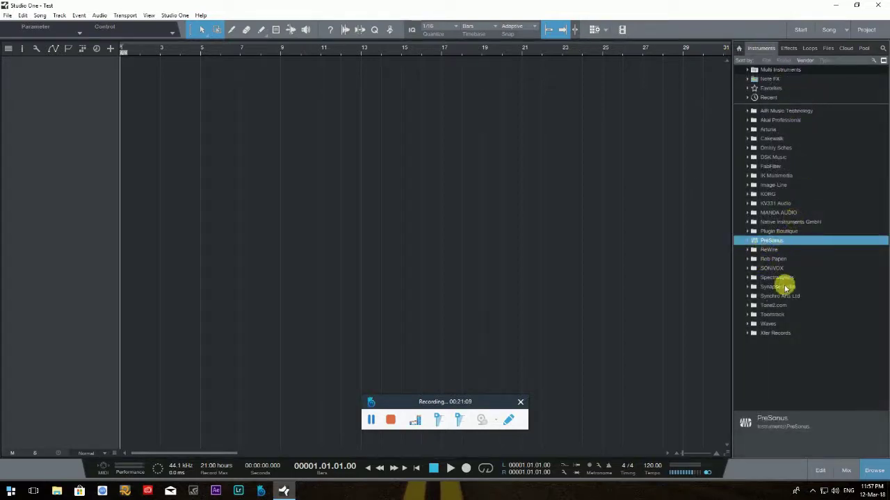
left_click(747, 241)
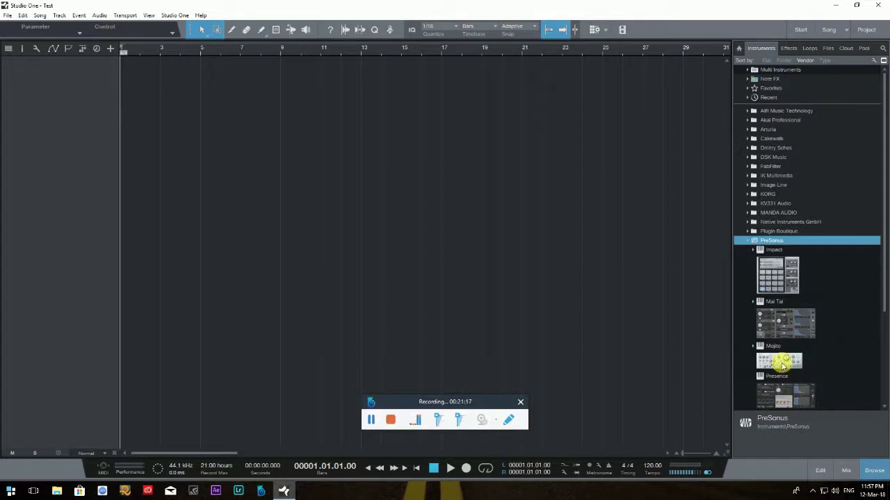
mouse_move(782, 362)
left_mouse_down()
mouse_move(164, 168)
mouse_move(70, 105)
mouse_move(784, 357)
mouse_move(771, 356)
left_mouse_up()
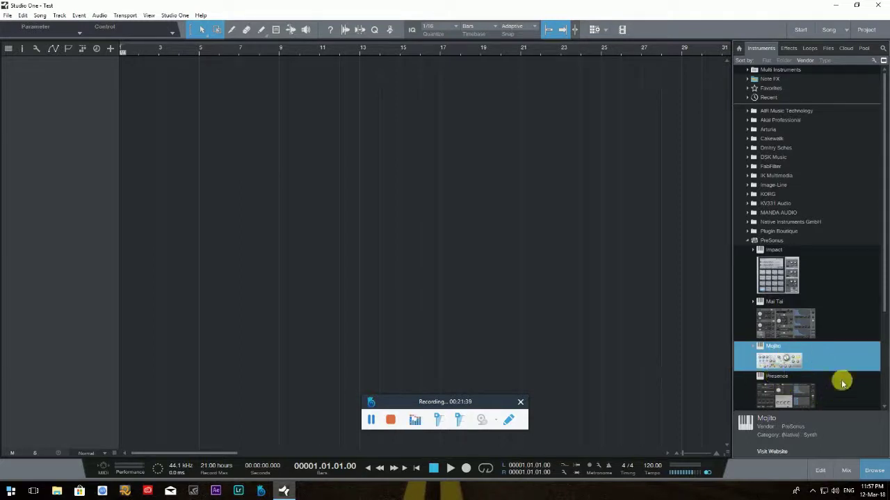
left_click(829, 358)
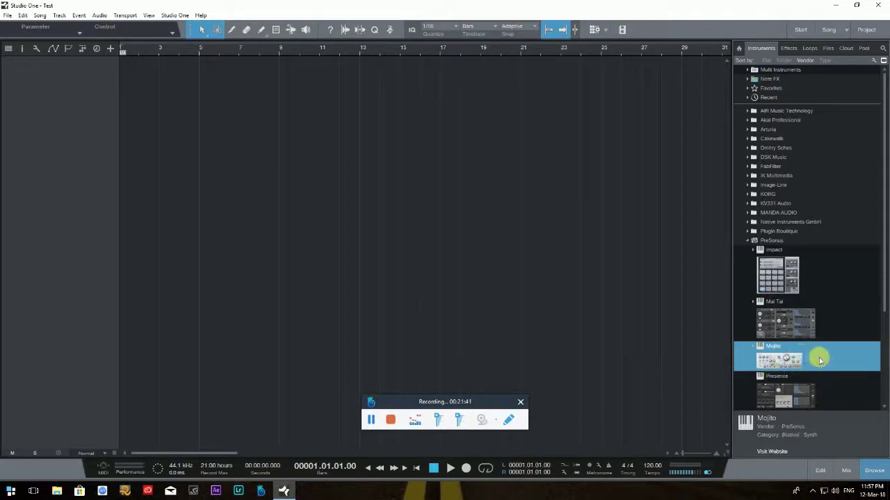
left_click_drag(818, 357, 35, 94)
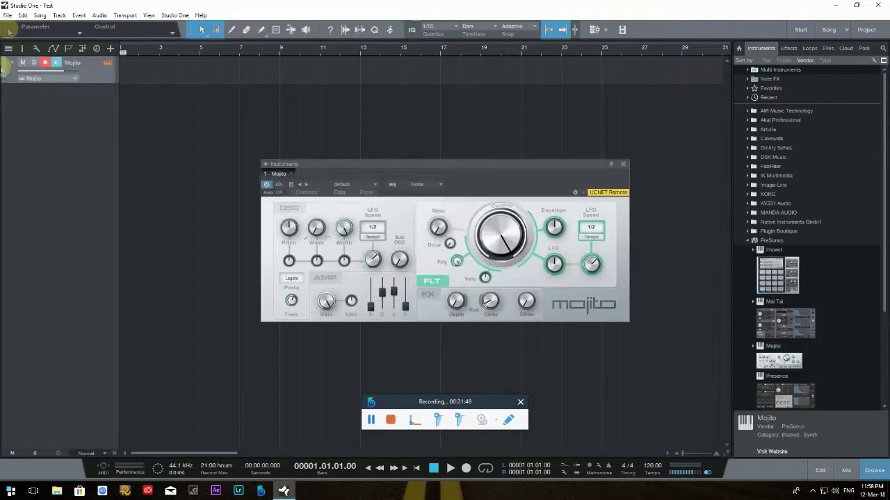
left_click(623, 164)
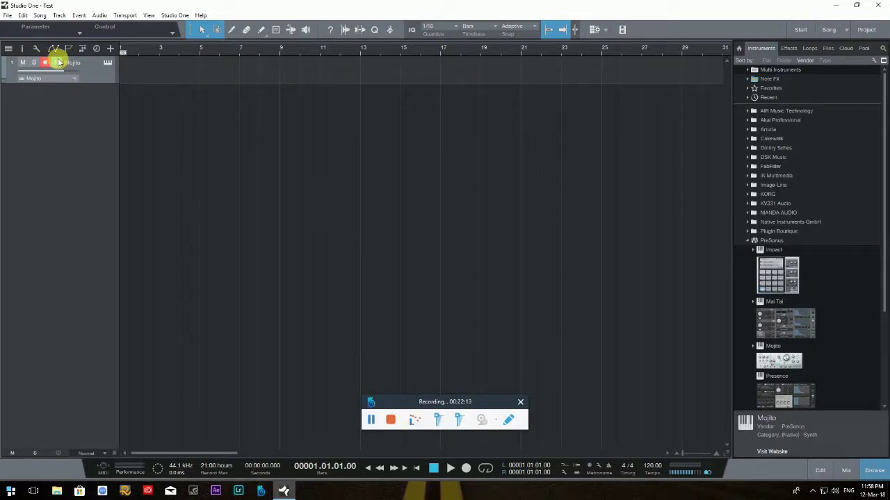
- Switch the Mojito track's monitoring off and back on, leaving the track armed for recording
left_click(57, 63)
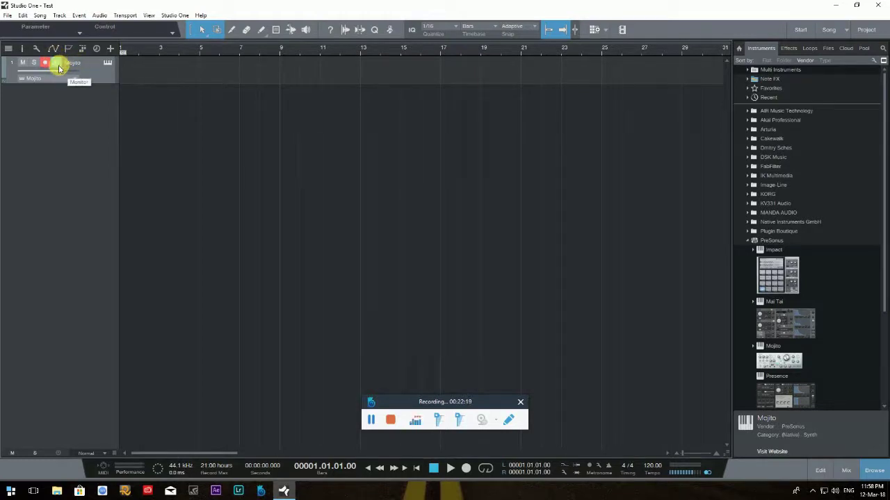
left_click(58, 65)
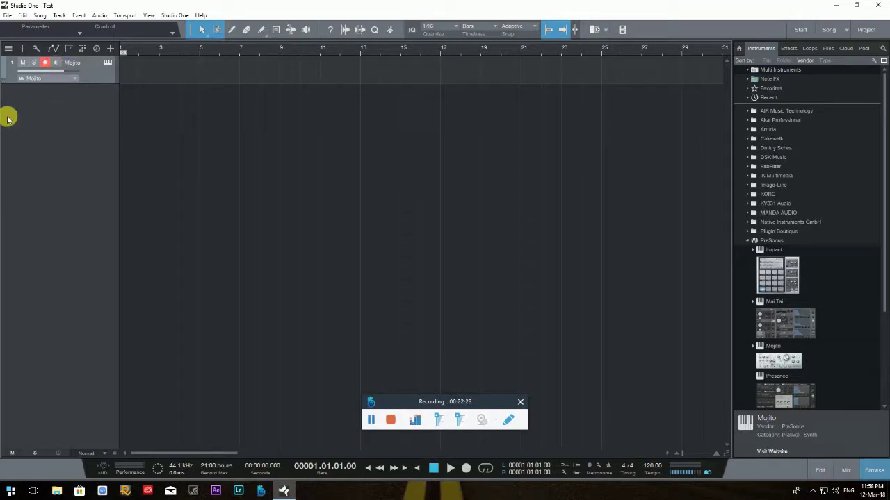
left_click(46, 63)
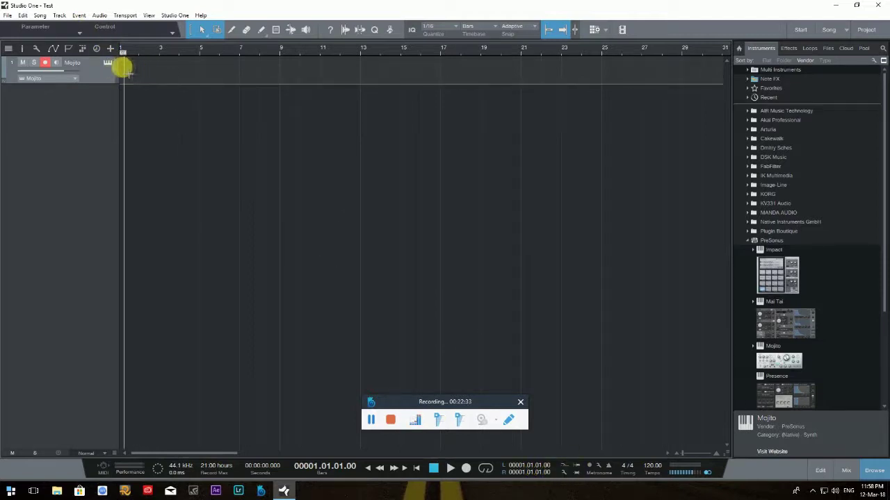
left_click(58, 64)
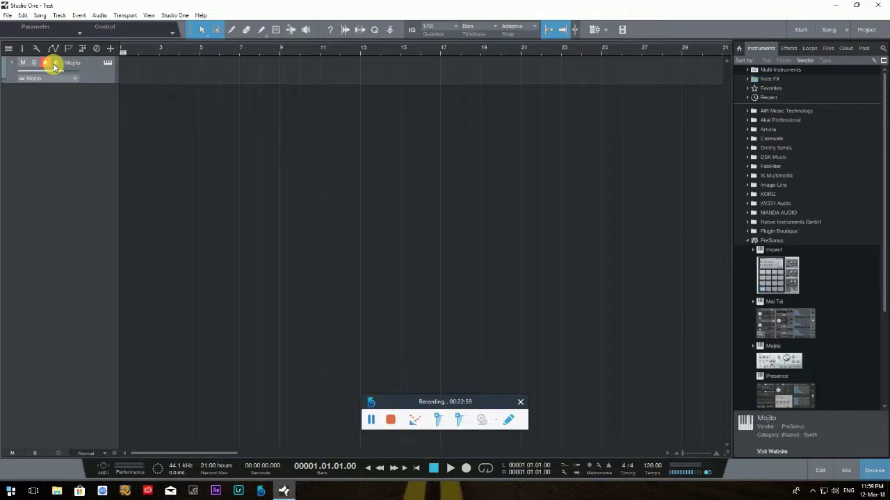
left_click(56, 62)
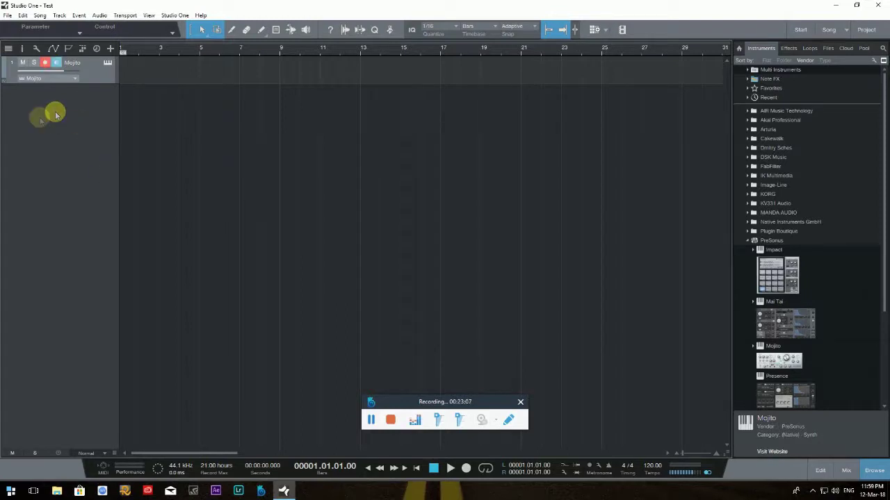
- Disarm the Mojito track, enable only its monitoring, and re-arm it for recording with monitoring on
left_click(45, 64)
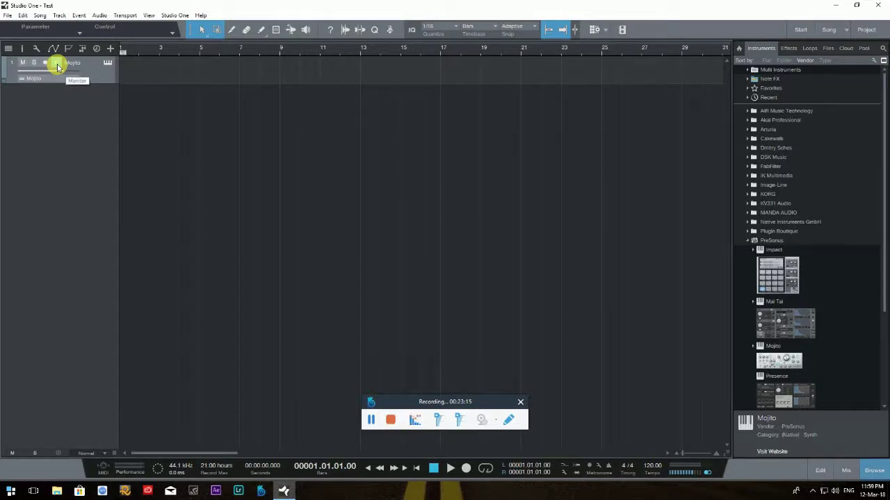
left_click(58, 65)
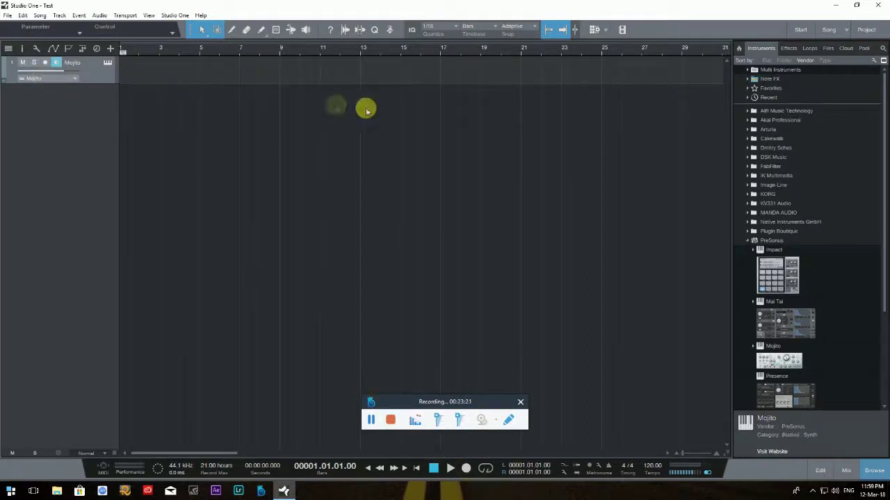
left_click(47, 64)
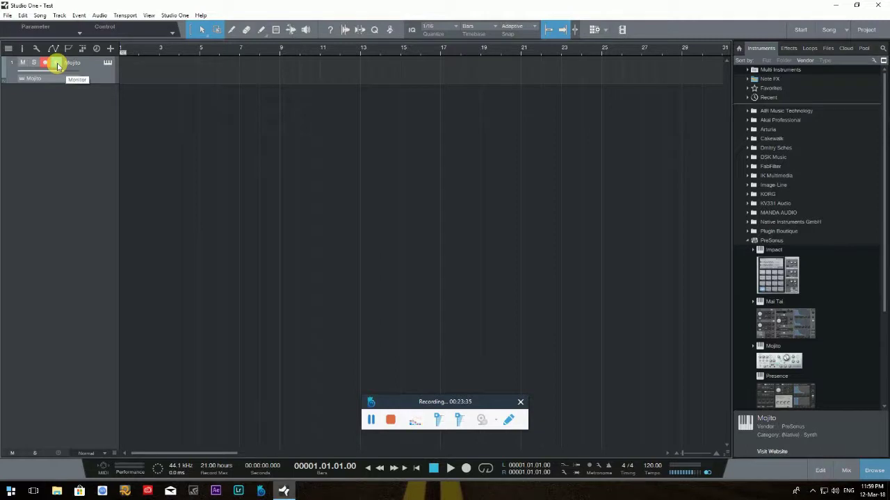
left_click(58, 63)
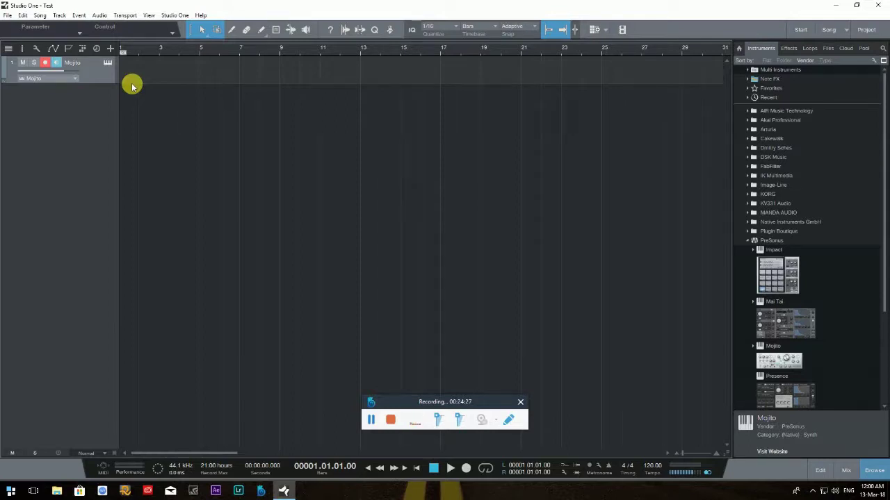
left_click(46, 64)
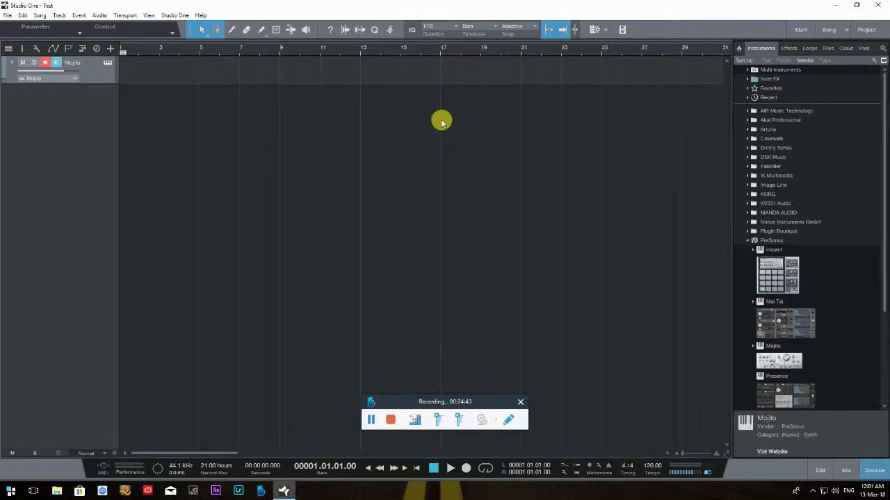
- Draw an empty instrument part on the Mojito track from bar 1 to bar 21 with the Paint tool, and return to the Arrow tool
left_click(261, 31)
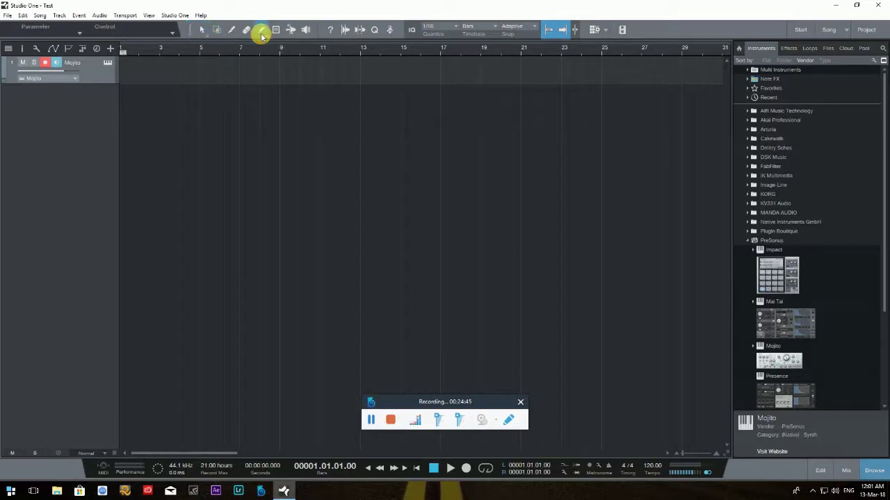
left_click_drag(122, 73, 525, 94)
left_click(201, 29)
left_click_drag(268, 76, 240, 76)
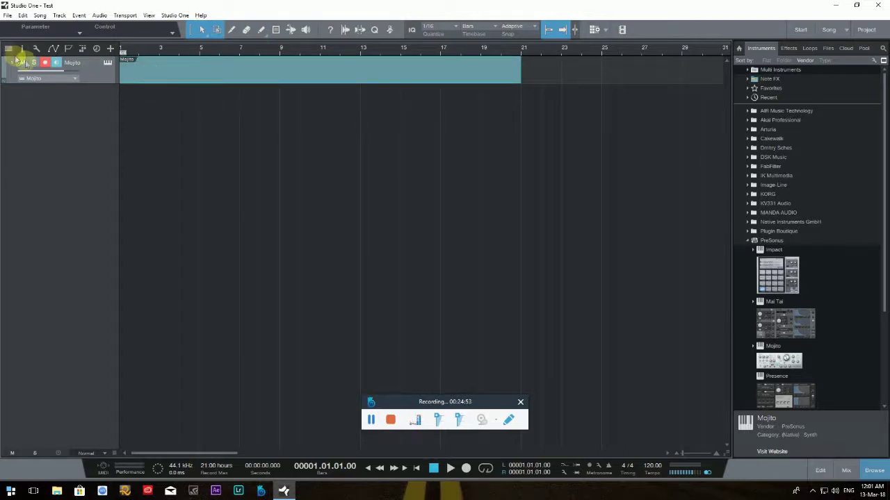
- Toggle the Mojito track's record arm and monitoring off and back on
left_click(43, 64)
left_click(56, 64)
left_click(43, 65)
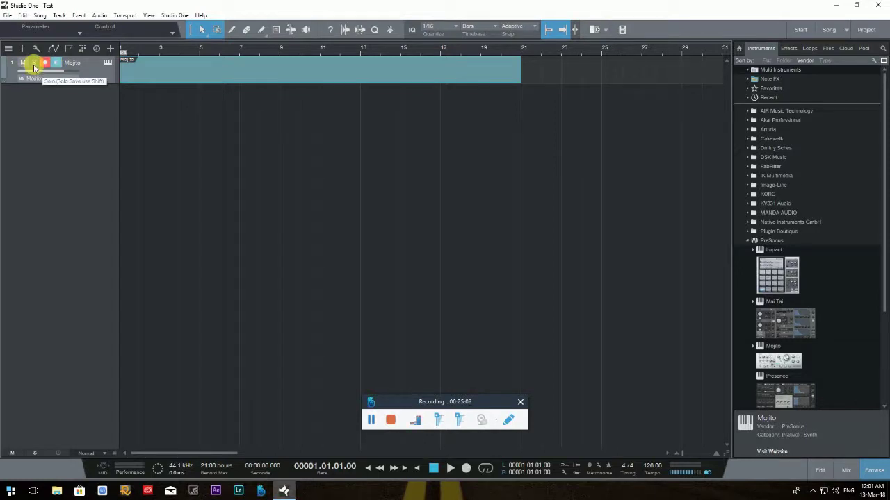
- Solo and unsolo the Mojito track, and mute and unmute it
left_click(34, 66)
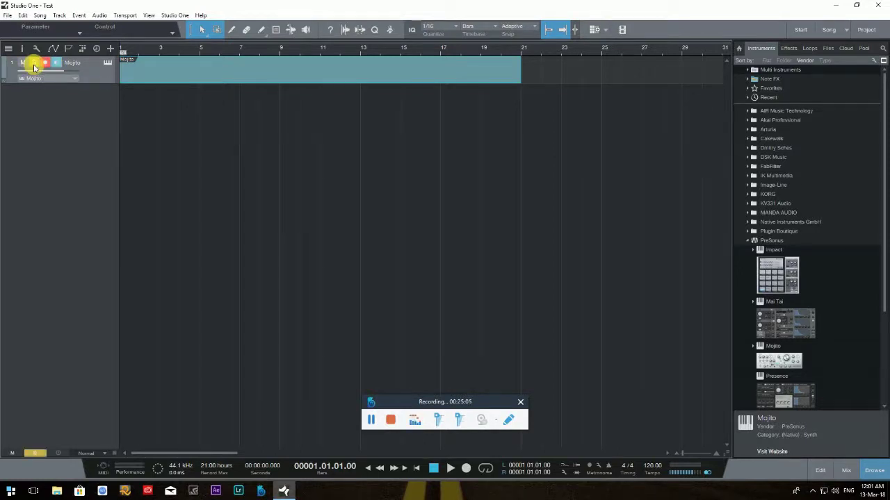
left_click(34, 66)
left_click(22, 63)
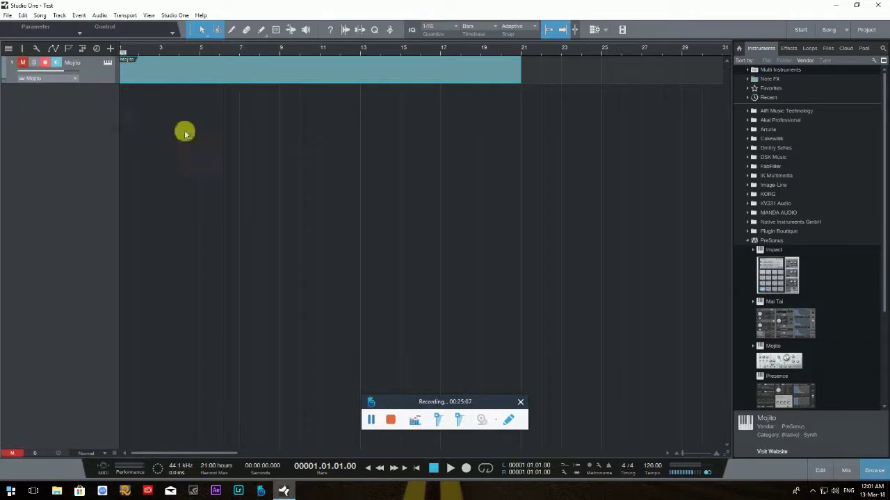
left_click(21, 65)
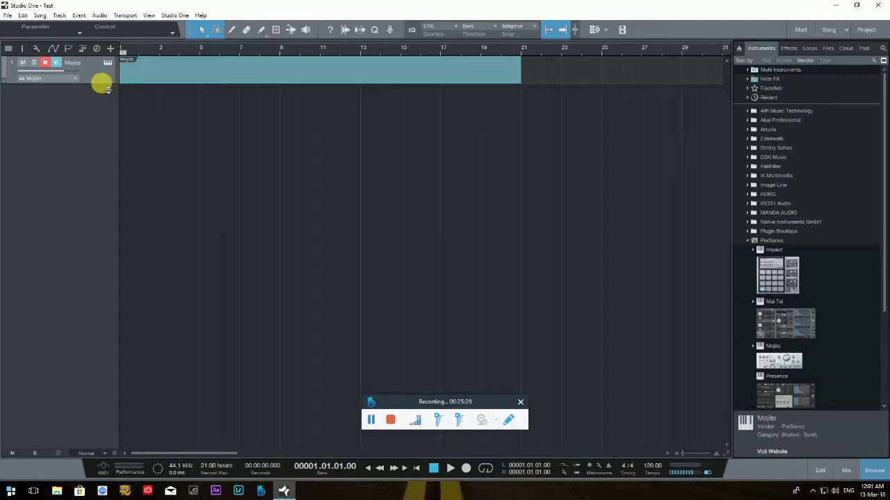
- Enlarge the Mojito track to inspect its input and None selectors, and shrink the track back to a compact height
left_click_drag(107, 90, 104, 127)
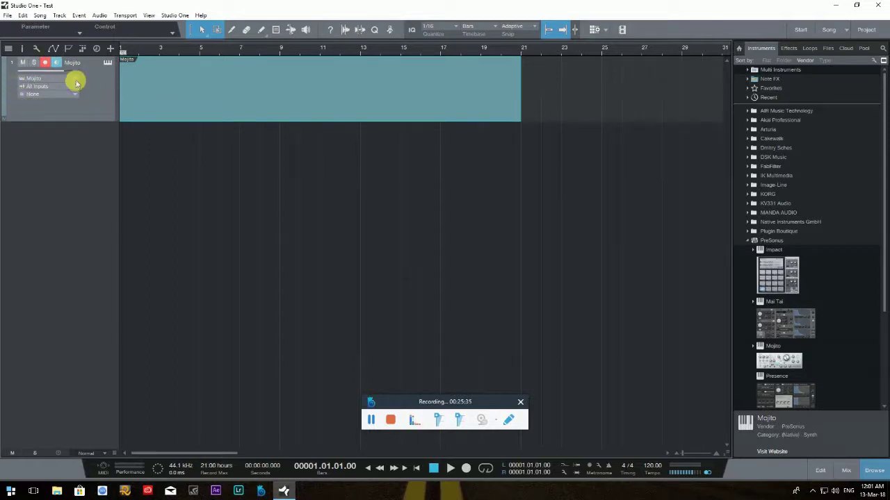
mouse_move(40, 86)
left_mouse_down()
mouse_move(75, 71)
mouse_move(43, 81)
left_mouse_up()
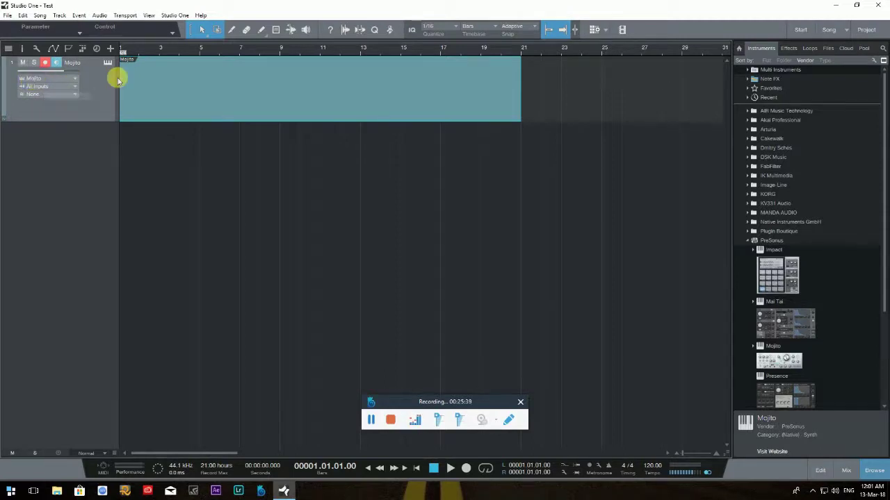
left_click(78, 94)
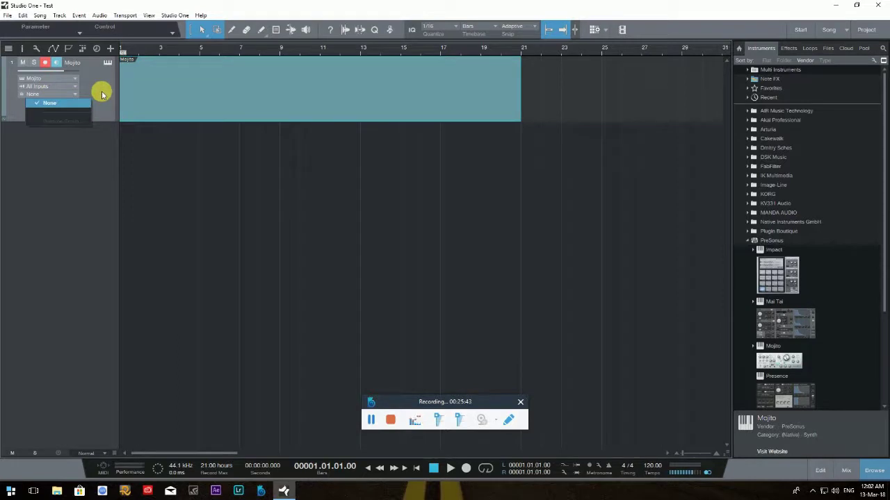
left_click(101, 91)
left_click_drag(83, 123, 85, 91)
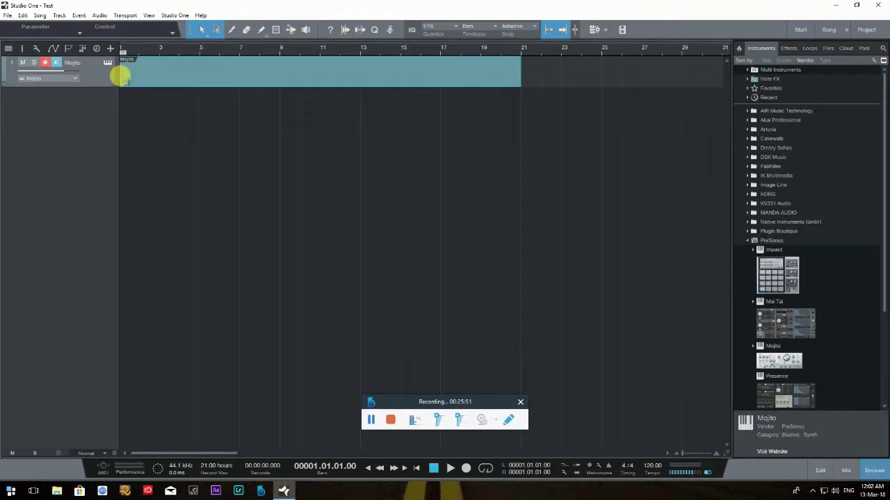
left_click_drag(231, 76, 237, 75)
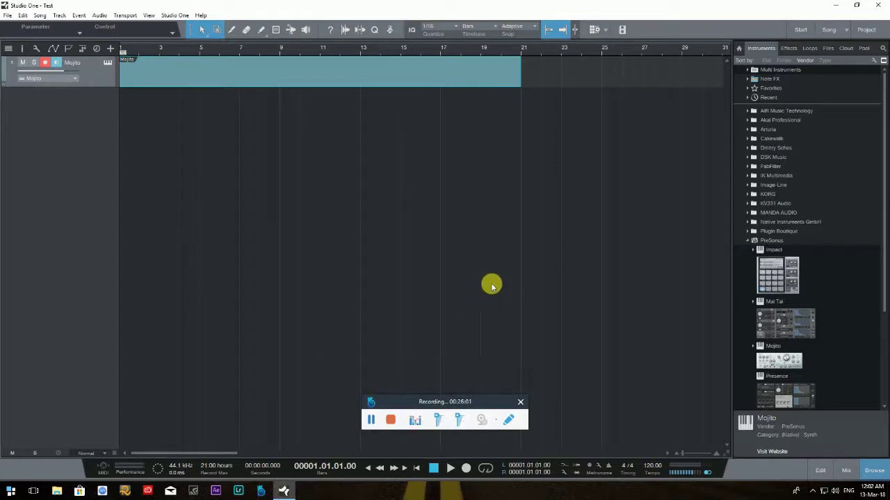
- Show and close the Mojito instrument editor from its track several times
left_click(107, 64)
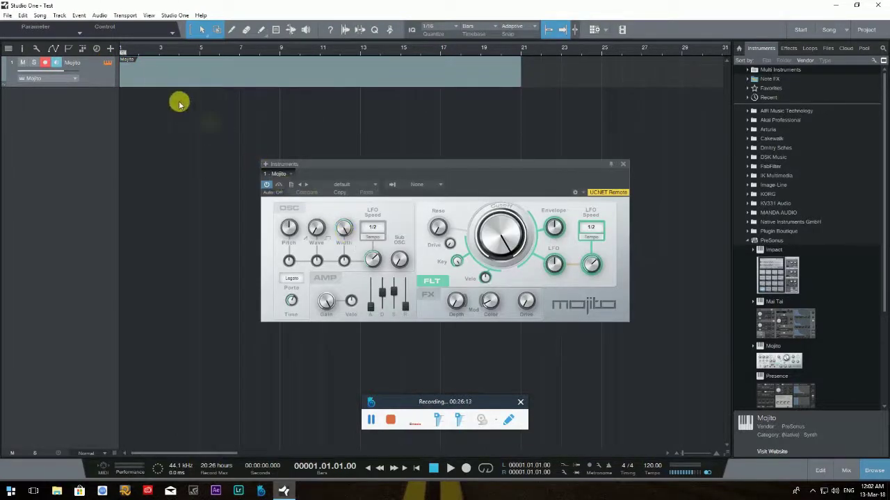
left_click(621, 164)
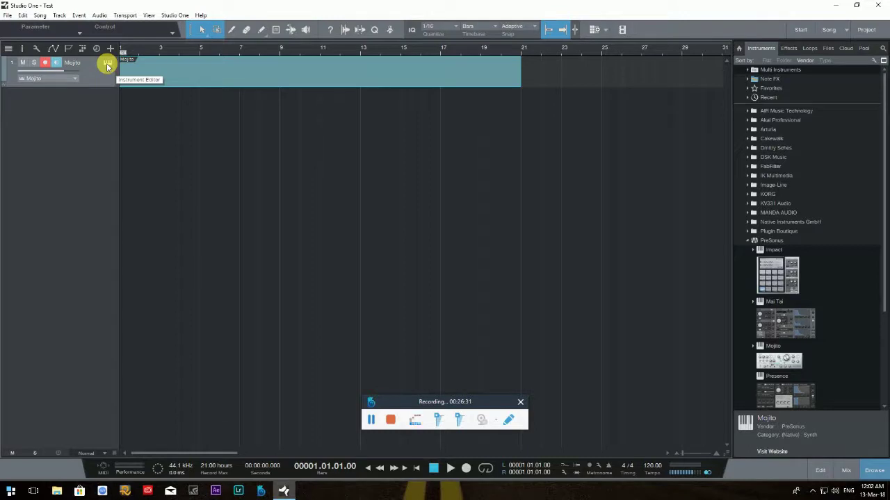
left_click(107, 65)
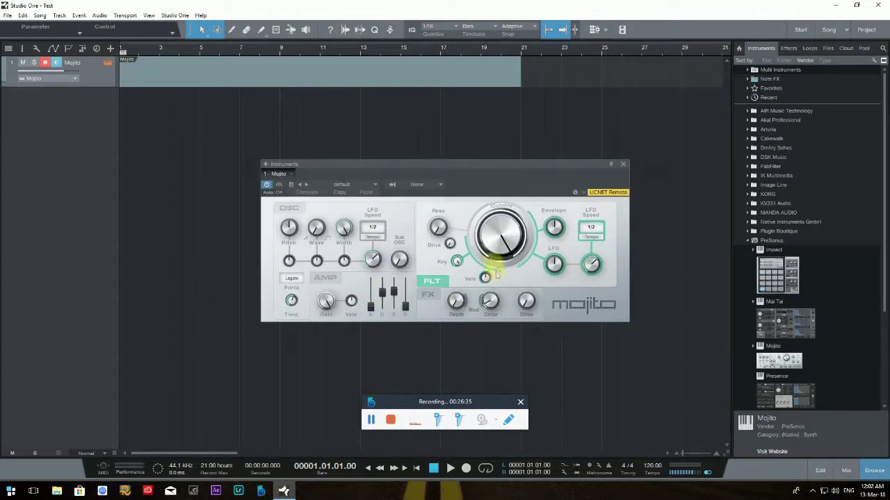
left_click(622, 165)
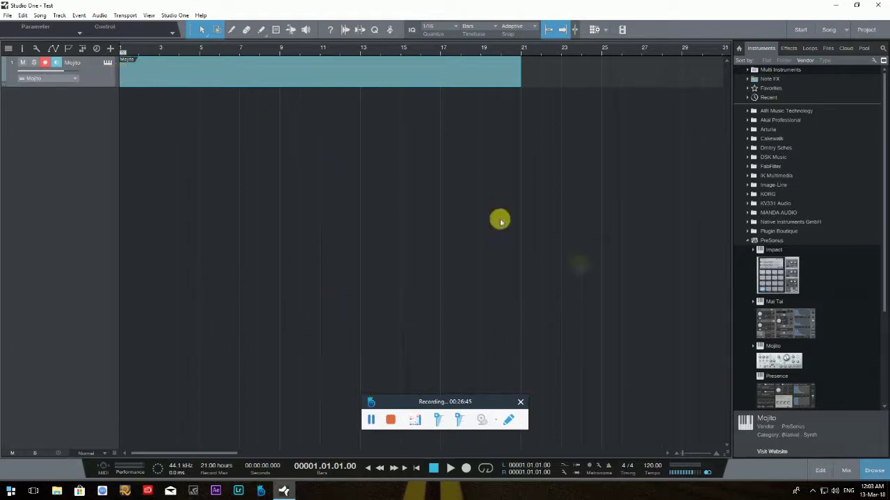
left_click(107, 62)
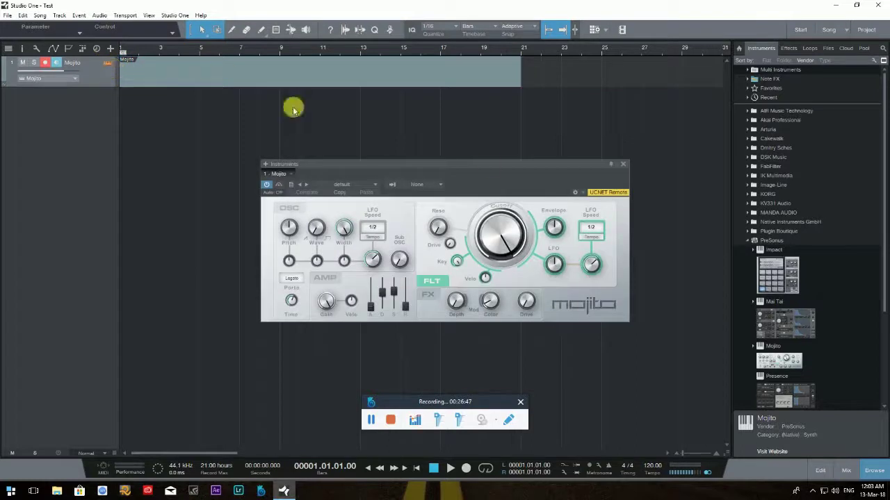
left_click(621, 165)
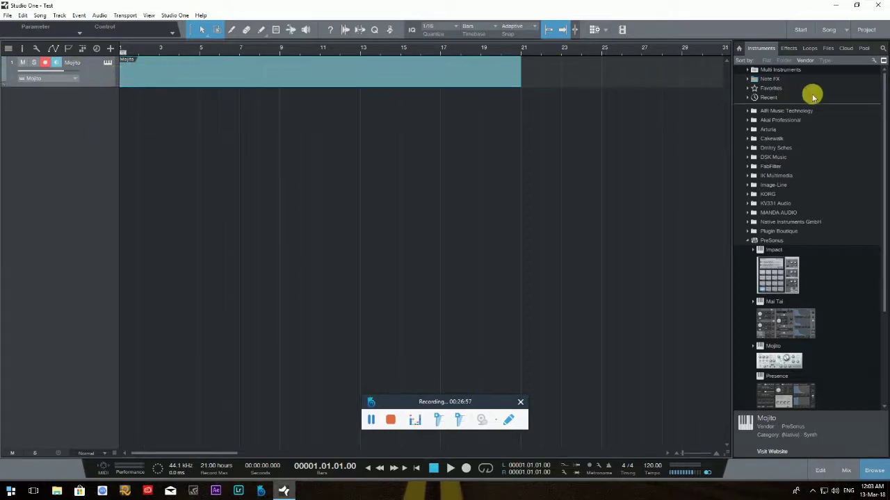
- Import PALO 1 Upraven - Palo 1.wav from the Meu Caminho folder onto a new audio track starting at bar 1
left_click(827, 48)
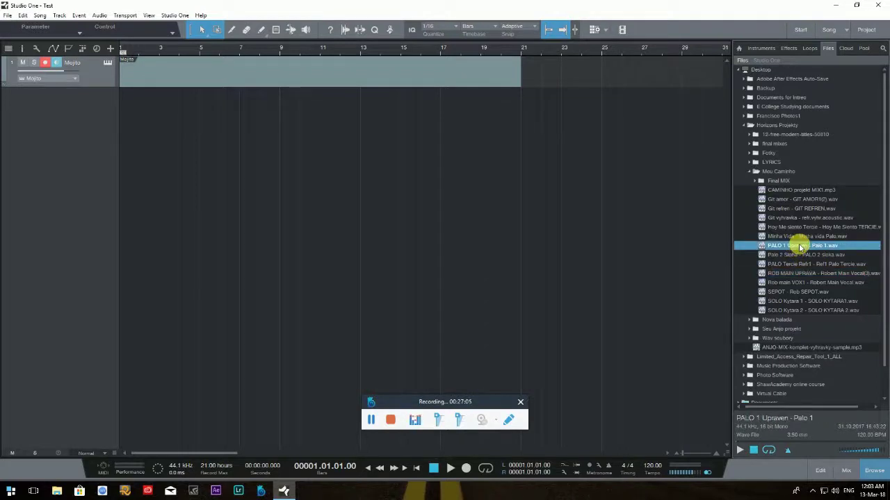
left_click_drag(799, 246, 130, 118)
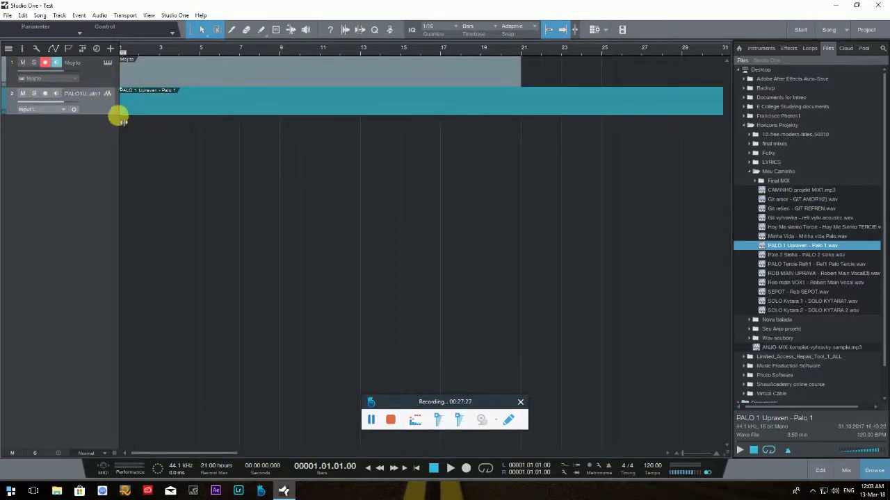
- Rename the Mojito track STRING 1 and the imported audio track VOCAL 1
double_click(71, 64)
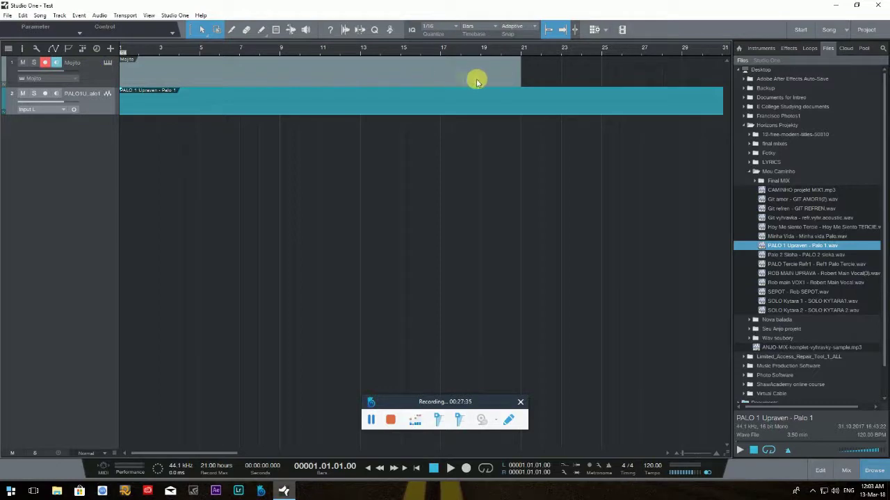
double_click(72, 65)
left_click(72, 65)
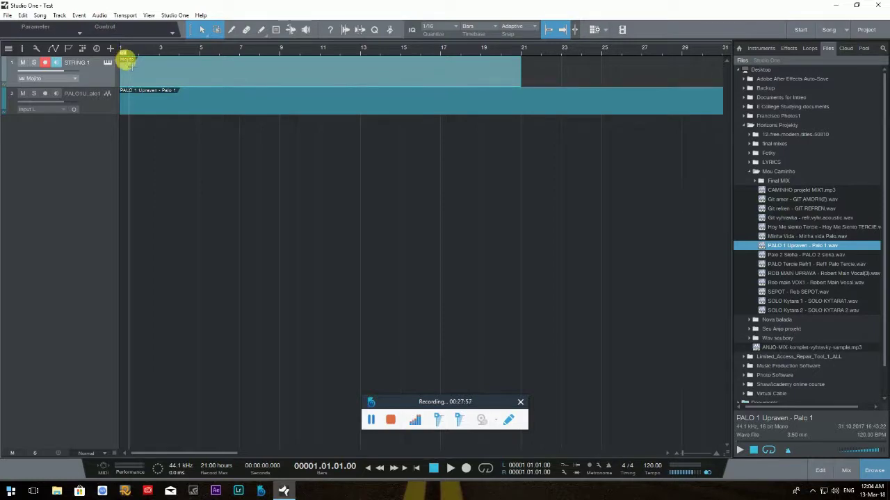
left_click_drag(123, 62, 125, 63)
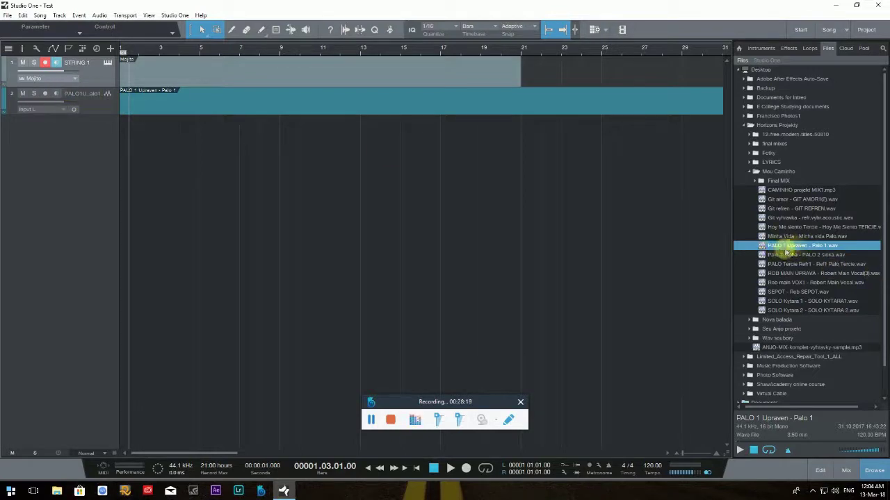
double_click(87, 97)
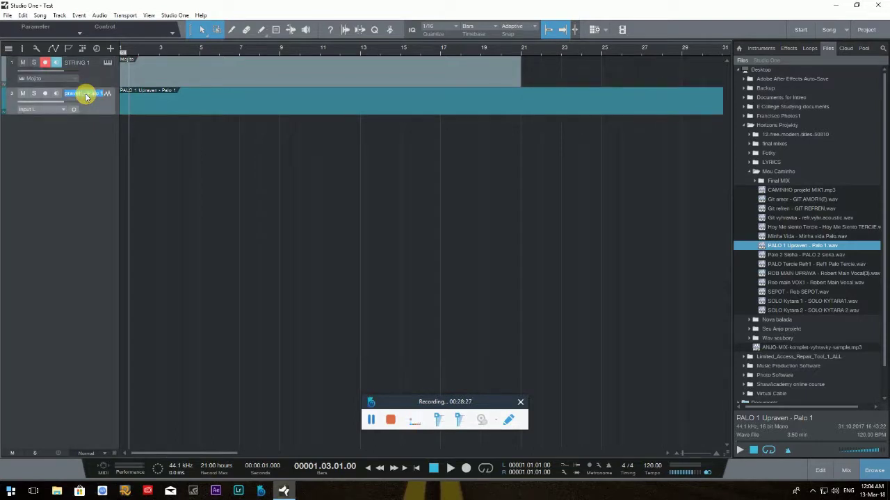
type("VOCAL")
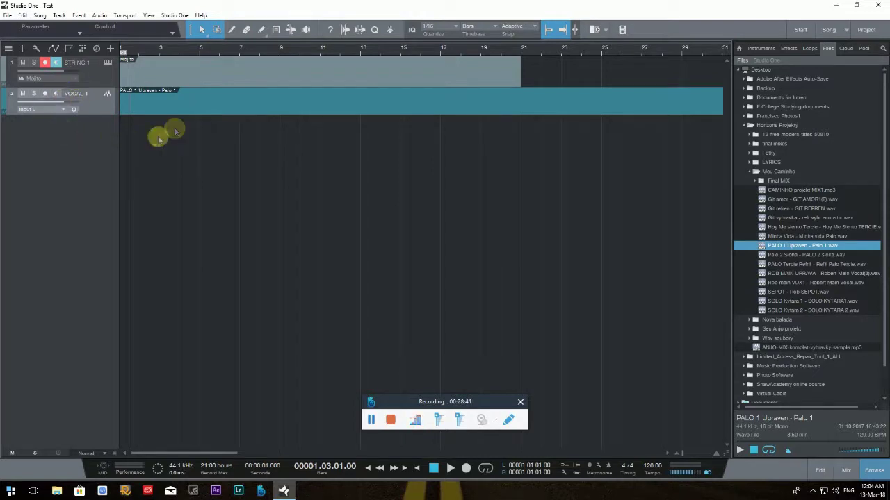
left_click(46, 62)
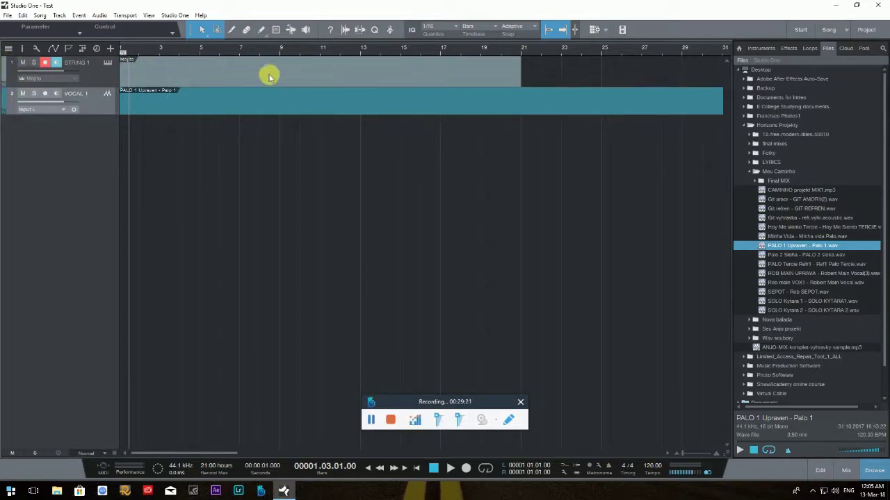
- Color the STRING 1 track light yellow-green and the VOCAL 1 track green
left_click(5, 76)
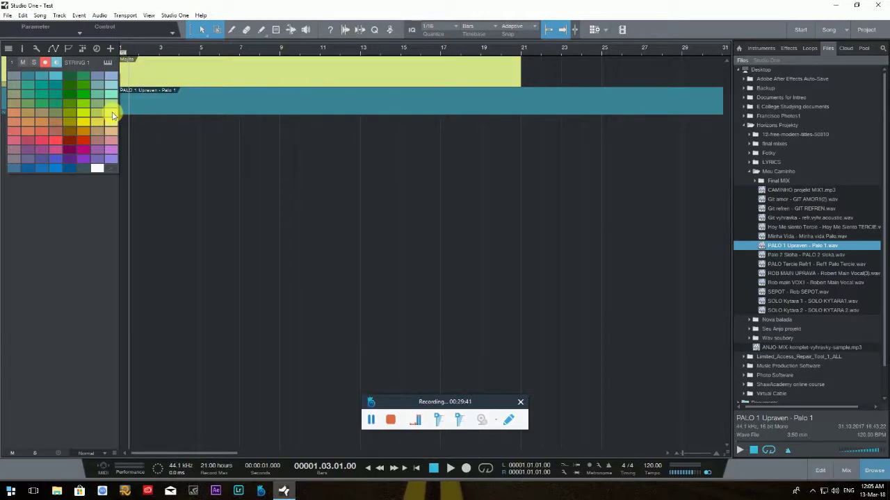
left_click(112, 114)
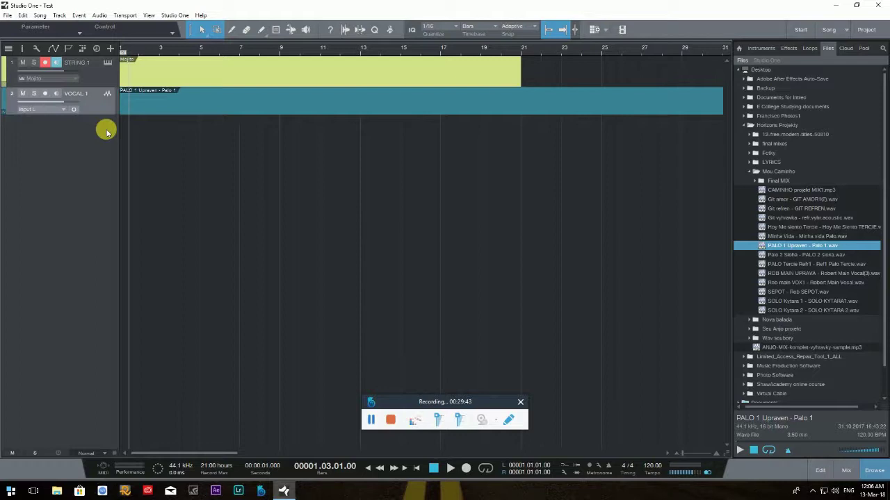
left_click(4, 104)
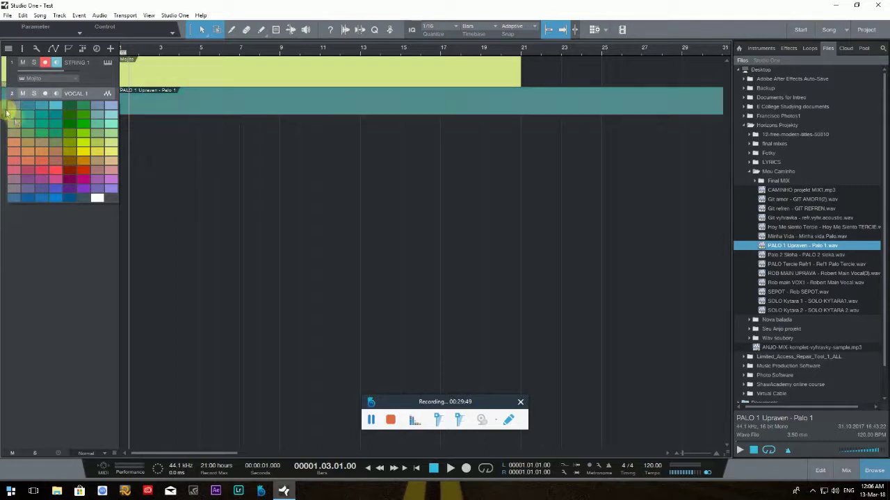
left_click(43, 136)
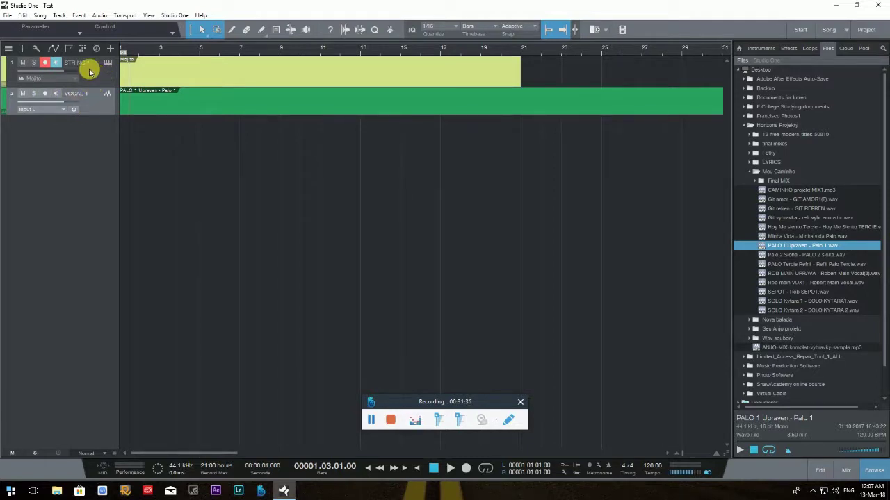
- Enable the Colorize track controls option for the arrangement's track list
left_click(36, 49)
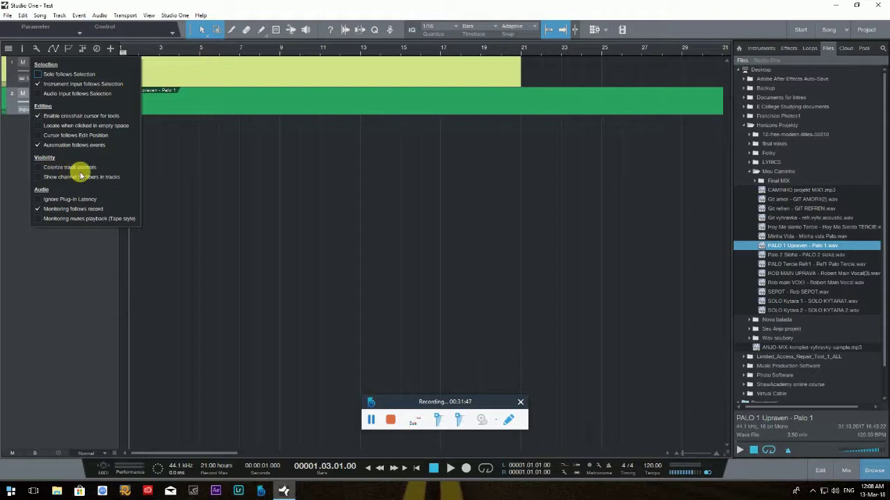
left_click(38, 168)
left_click(48, 274)
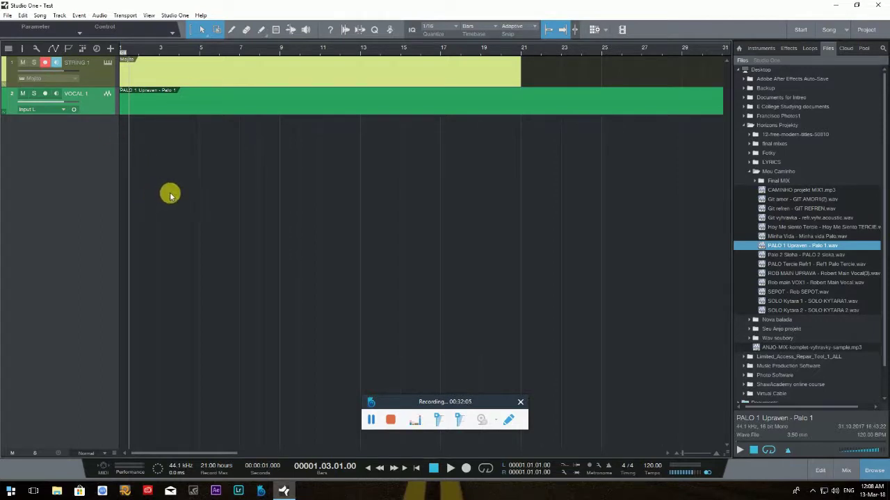
- Show and hide the mix console repeatedly to examine the STRING 1 and VOCAL 1 channels
key("F3")
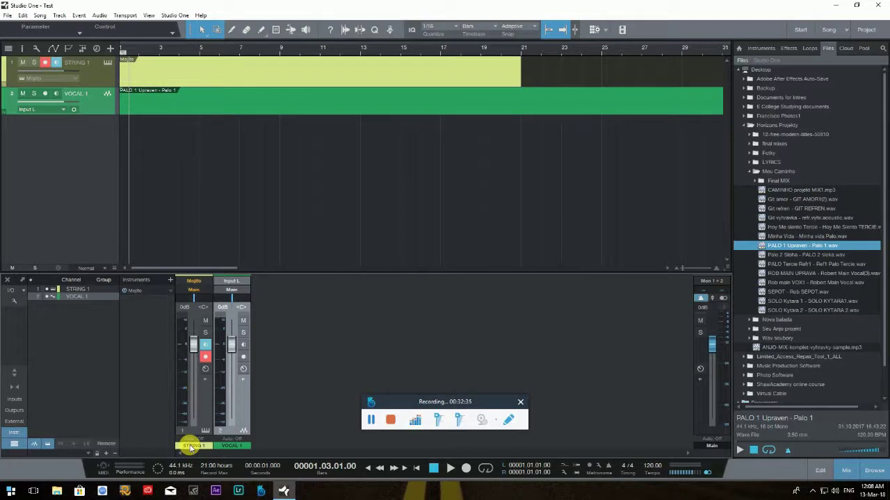
key("F3")
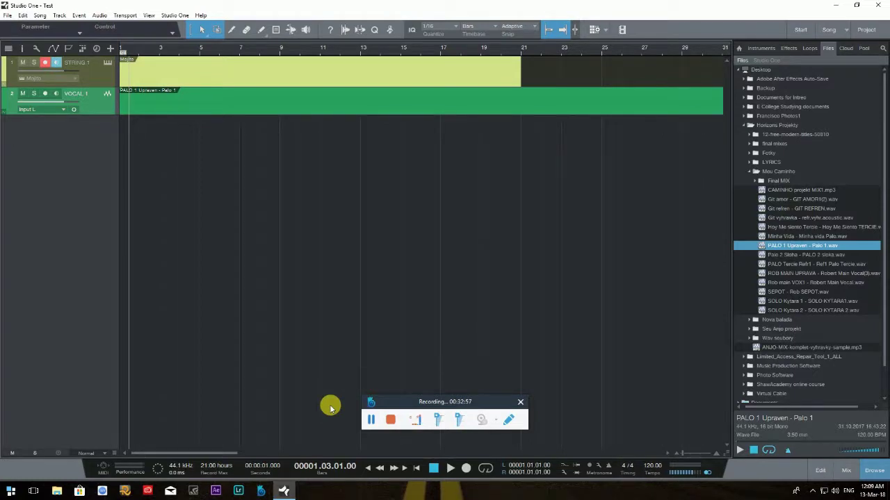
key("F3")
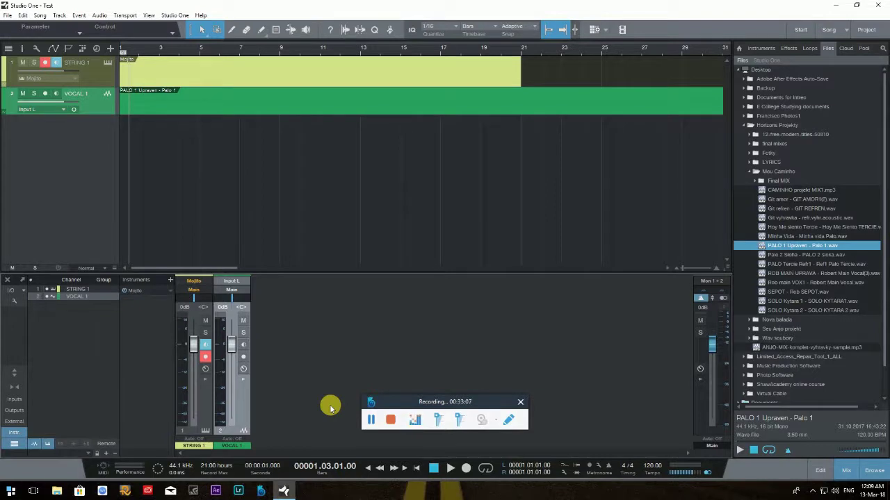
key("F3")
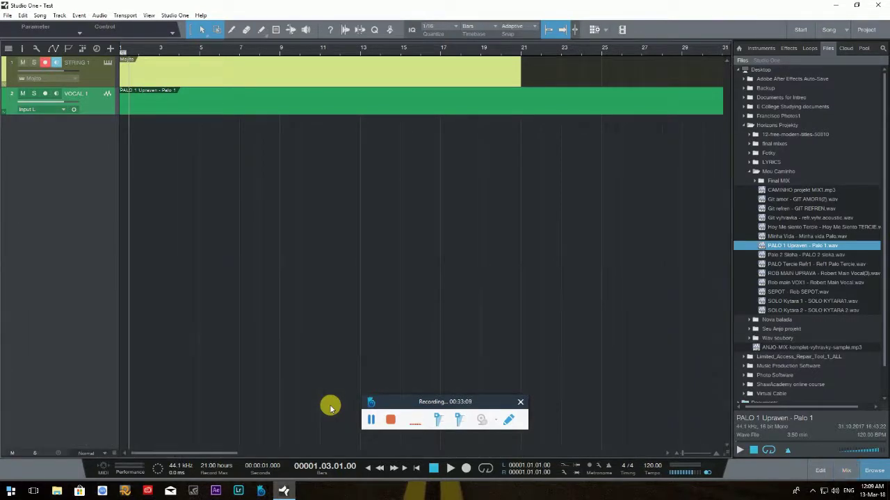
key("F3")
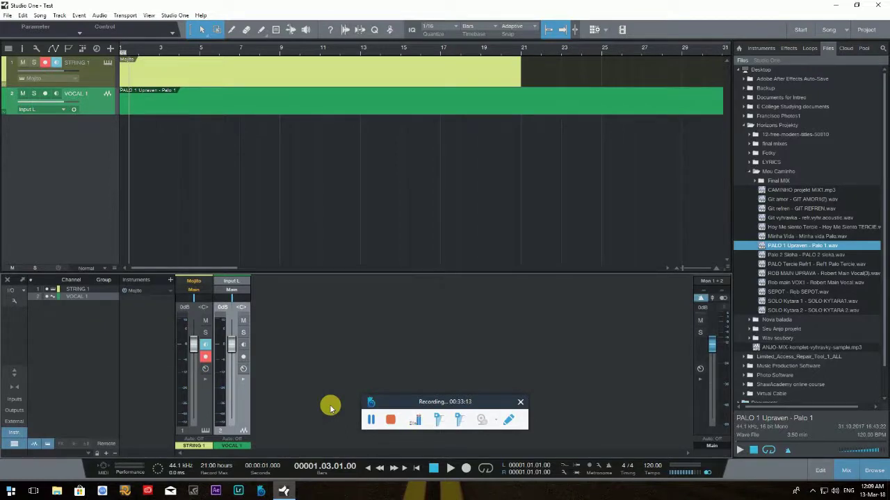
key("F3")
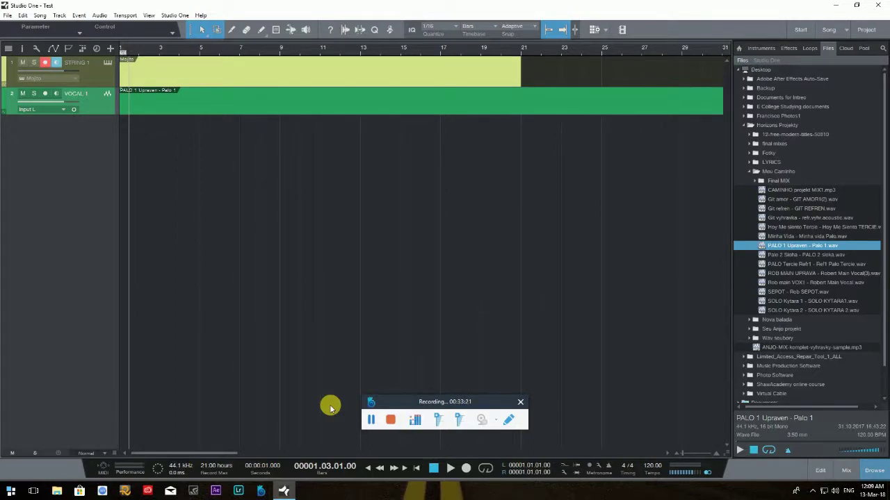
key("F3")
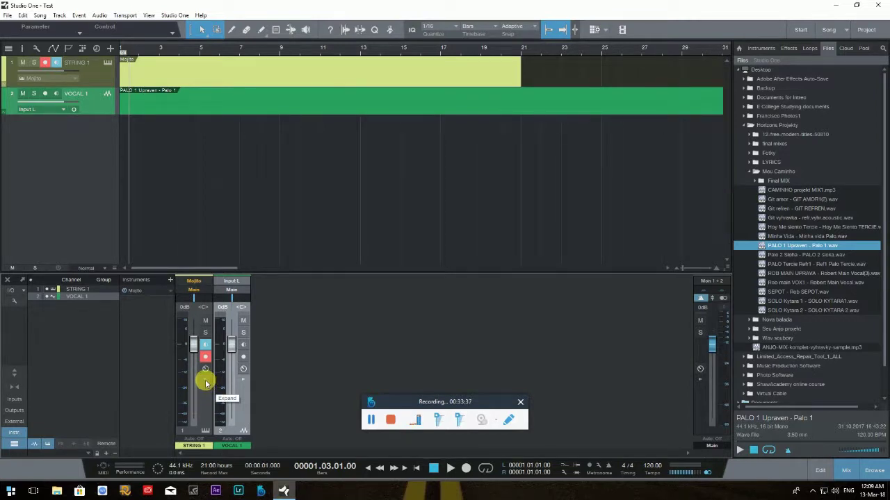
key("F3")
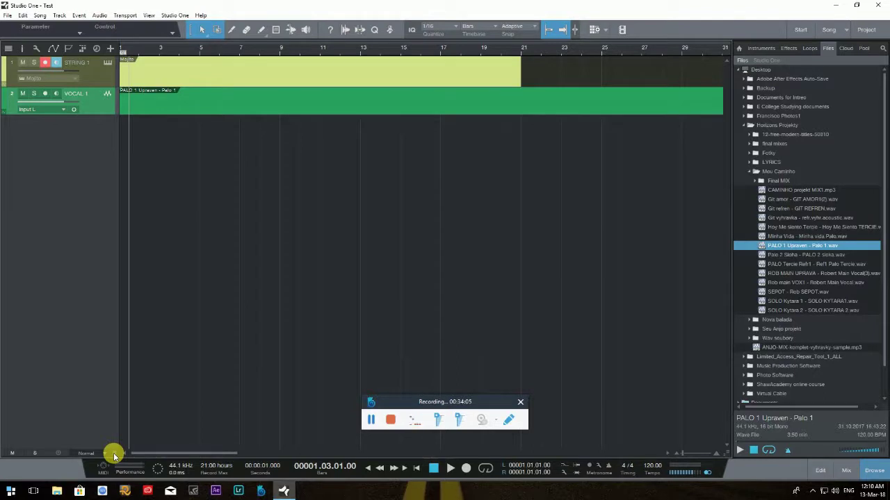
- Enlarge all tracks to the Large height, and reduce them to the Small height
left_click_drag(115, 455, 119, 358)
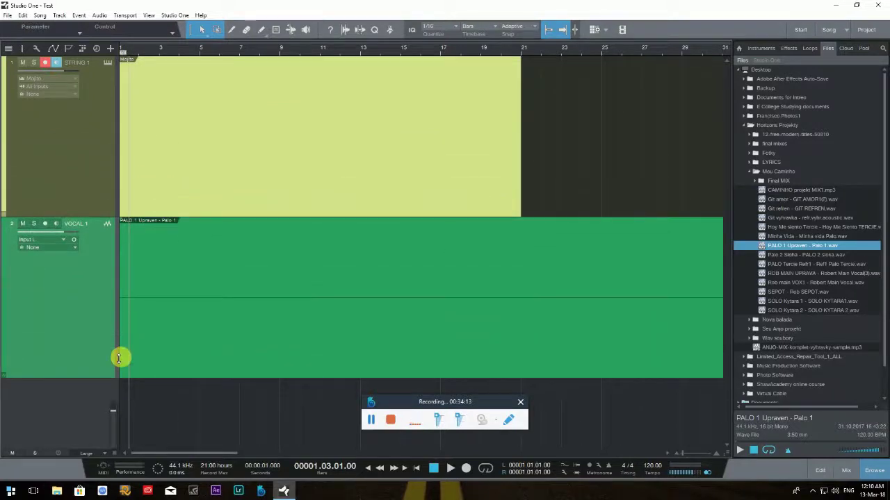
left_click_drag(119, 358, 109, 441)
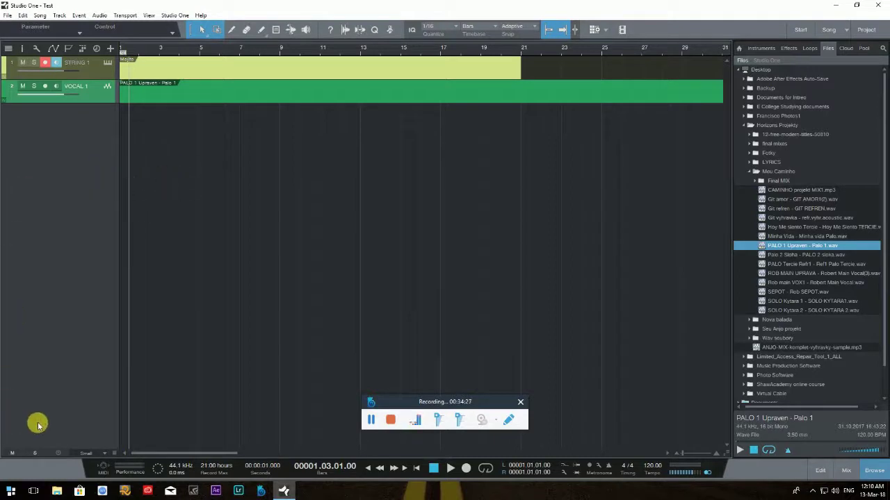
- Enlarge all tracks step by step to the Normal, Medium and Large heights
left_click(104, 456)
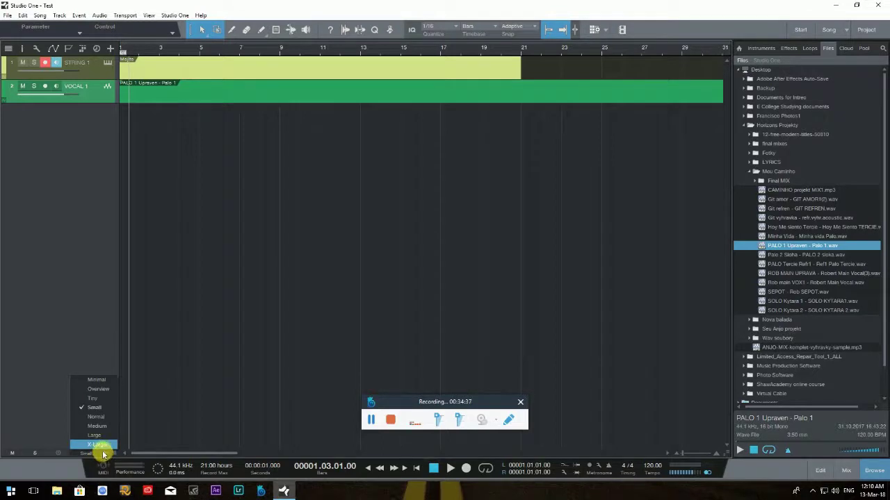
left_click(97, 417)
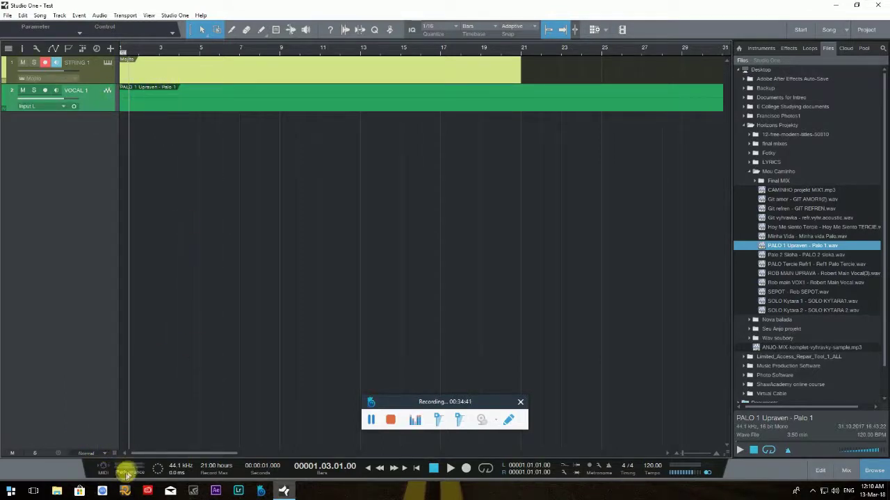
left_click(104, 454)
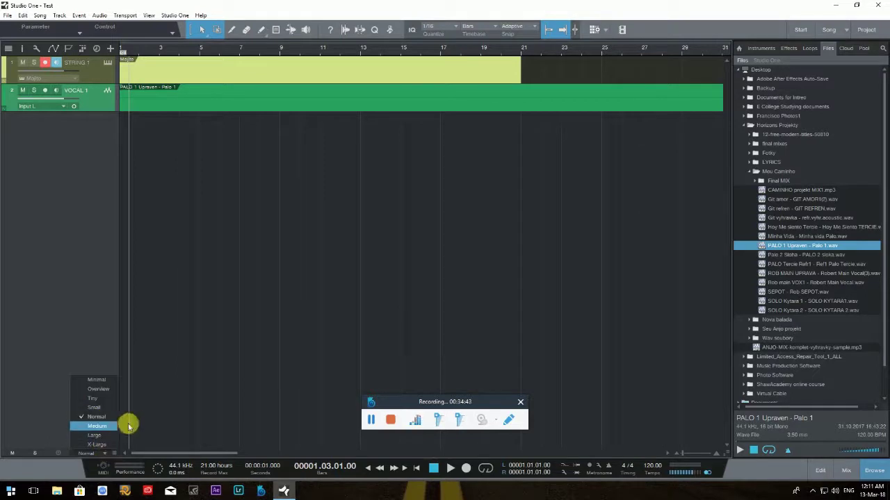
left_click(97, 426)
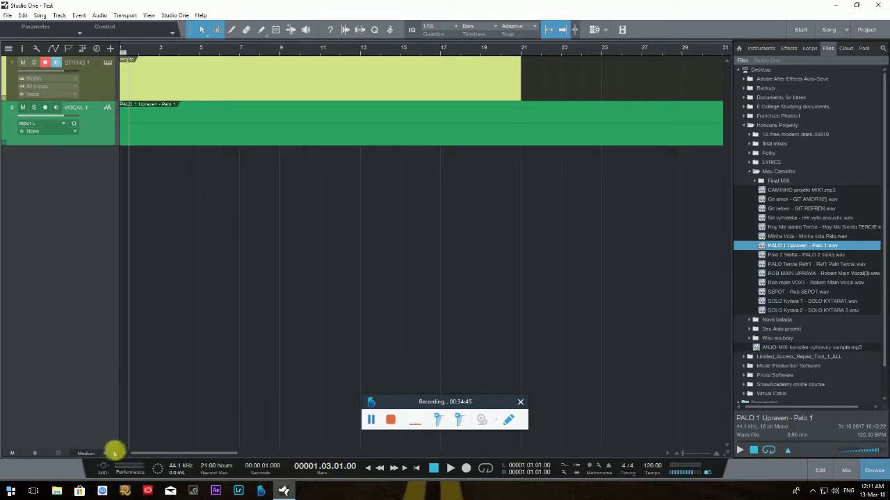
left_click(104, 453)
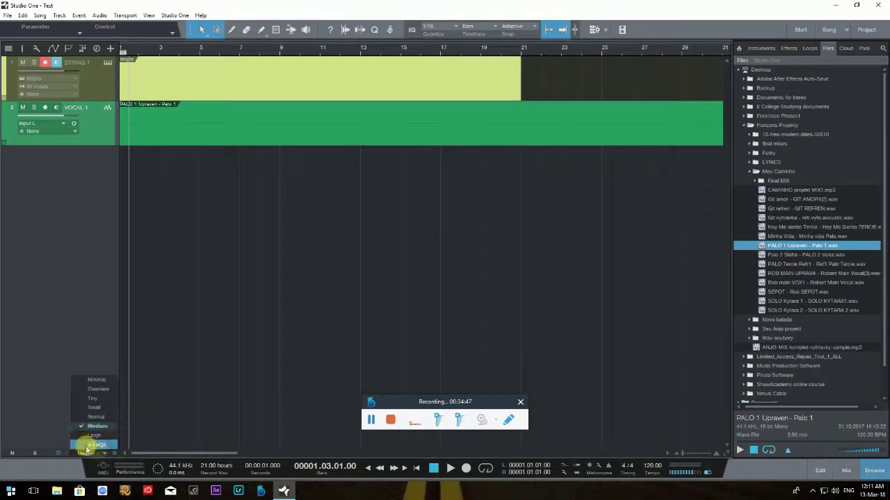
left_click(97, 434)
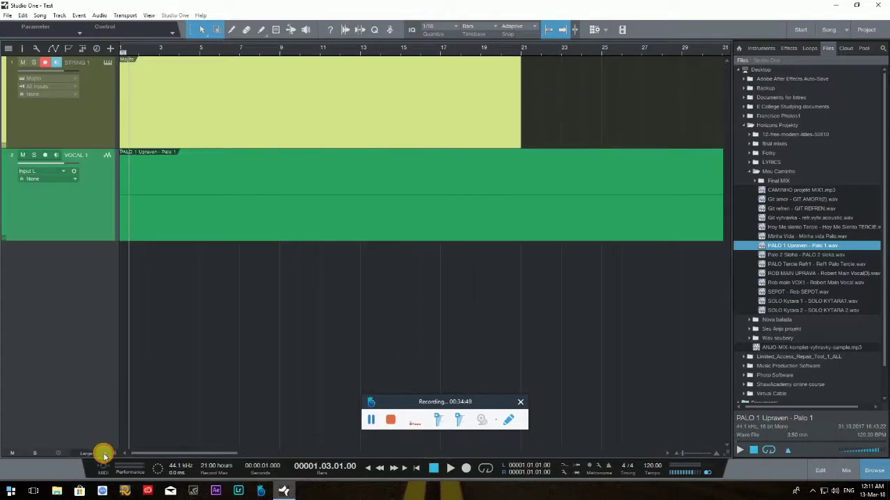
- Shrink all tracks to the Minimal height, and step them up through Overview to Tiny
left_click(100, 453)
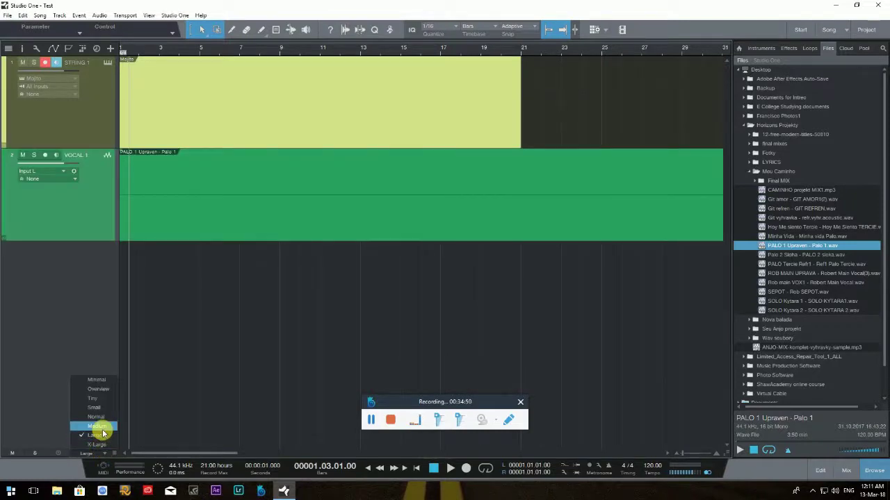
left_click(98, 380)
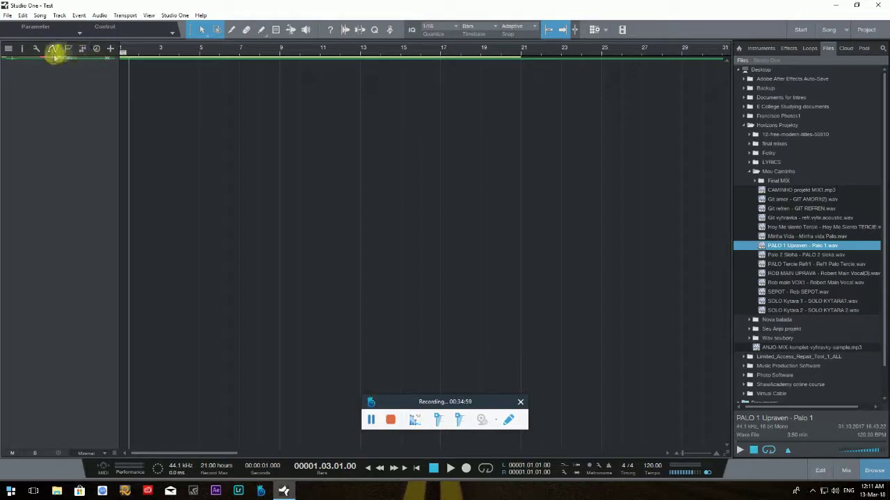
left_click(99, 454)
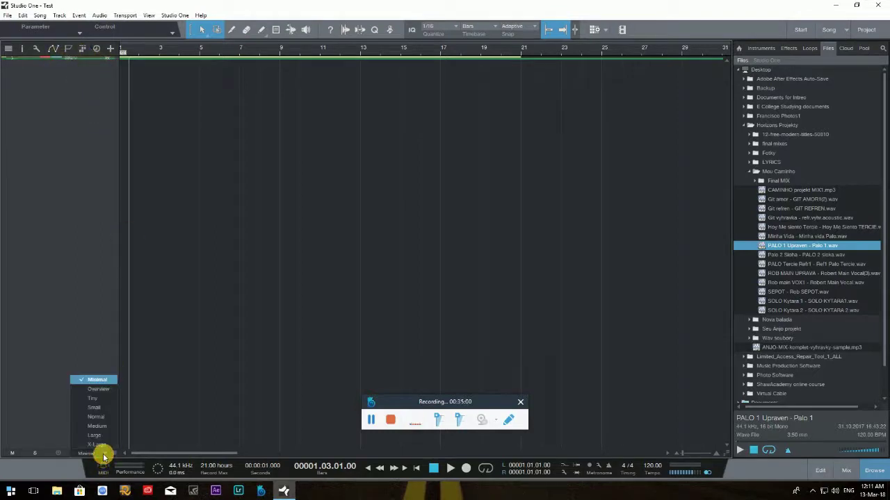
left_click(98, 398)
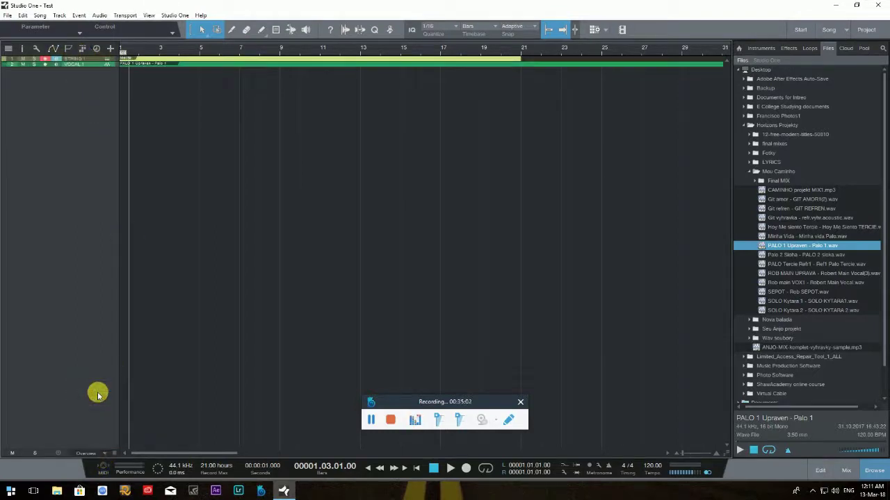
left_click(105, 454)
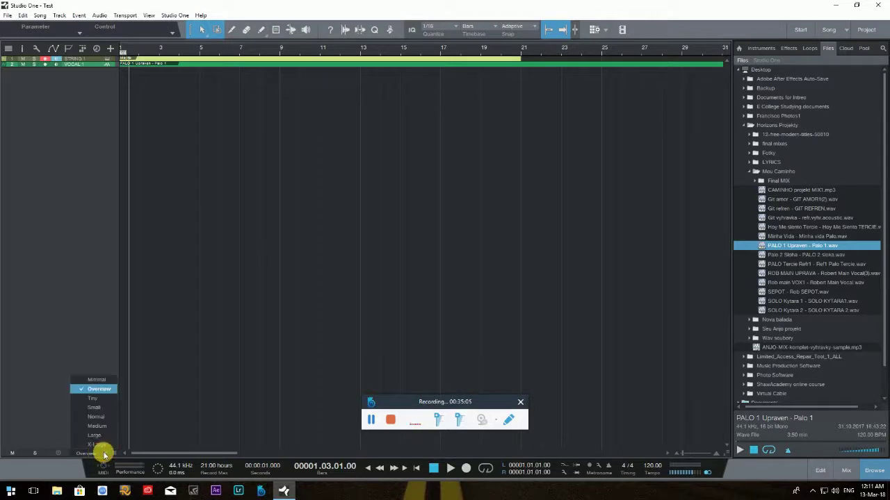
left_click(98, 398)
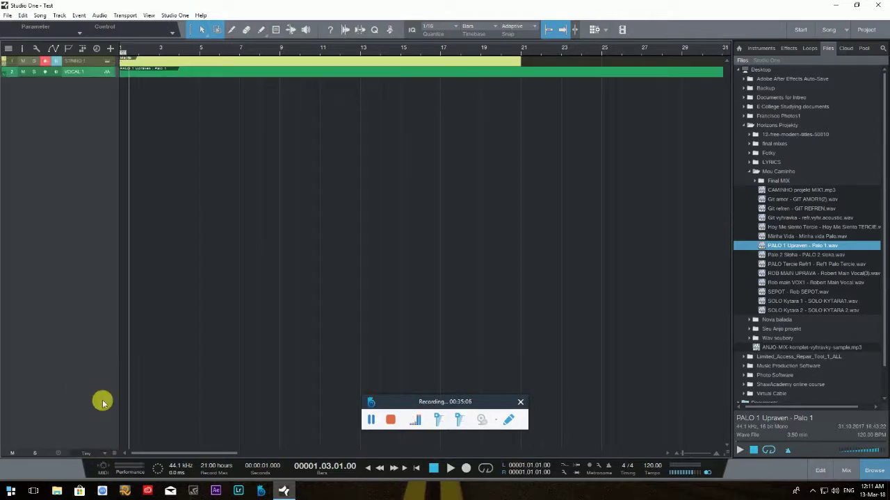
- Enlarge all tracks to the Normal height, and further to the Medium height
left_click(104, 453)
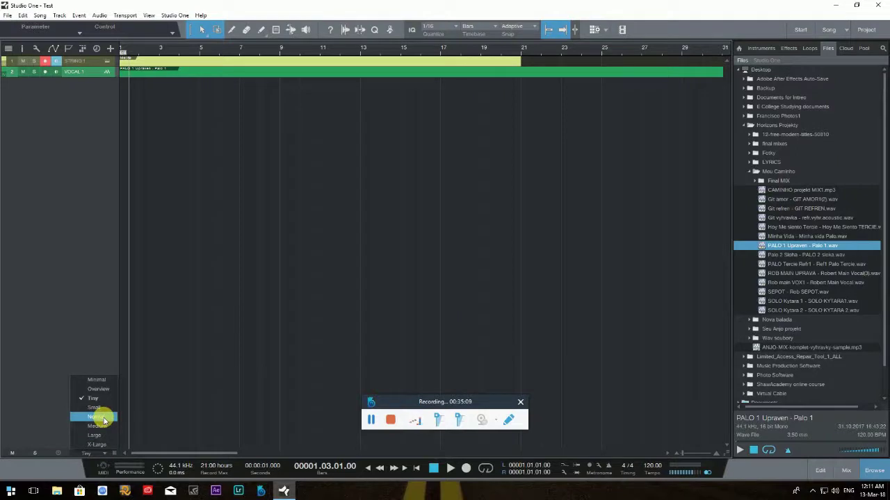
left_click(98, 417)
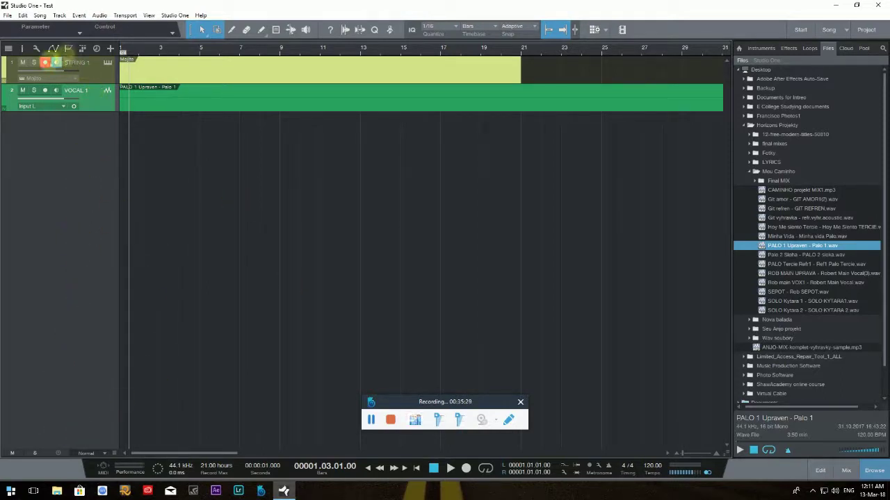
left_click(102, 456)
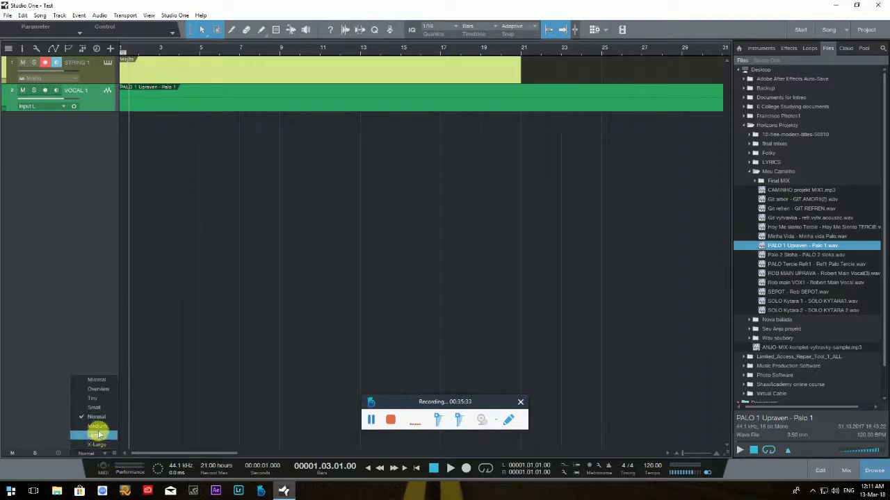
left_click(102, 426)
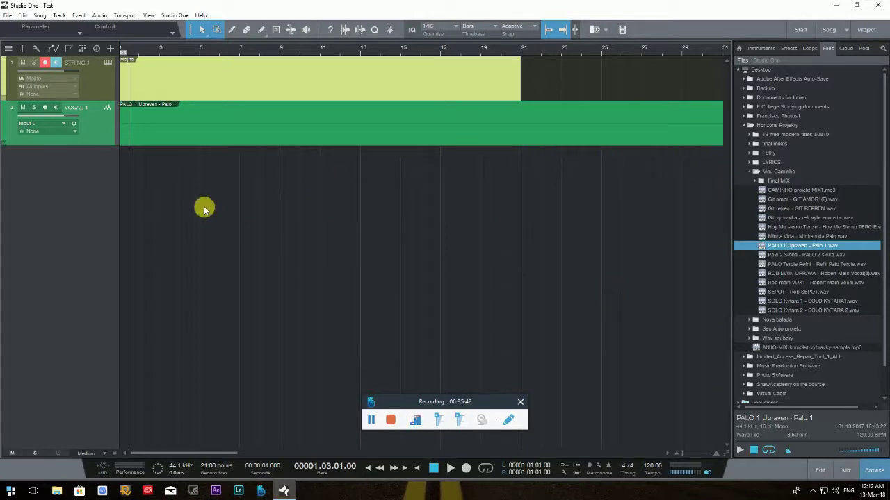
- Reduce all tracks to the Overview height, and return them to the Normal height
left_click(103, 456)
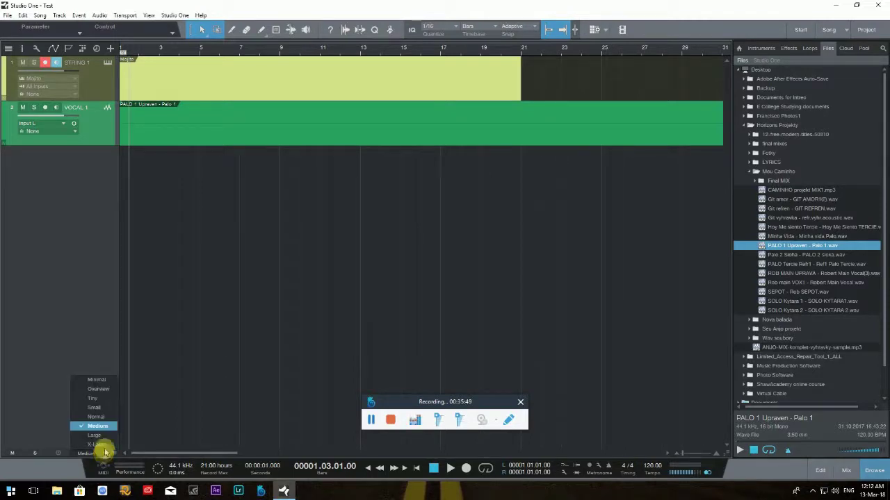
left_click(104, 399)
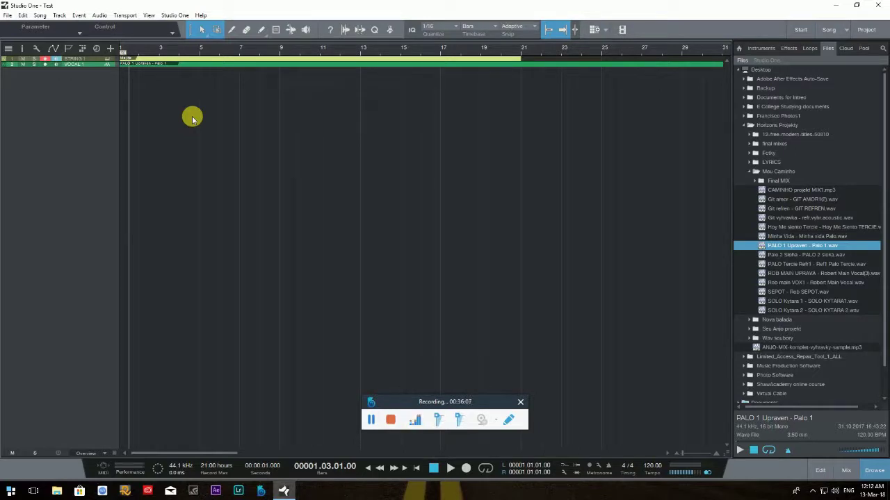
left_click(103, 454)
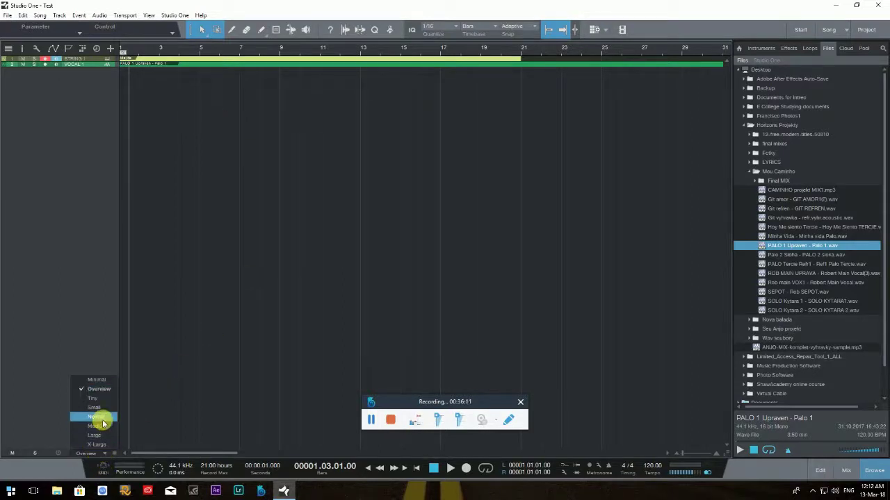
left_click(103, 423)
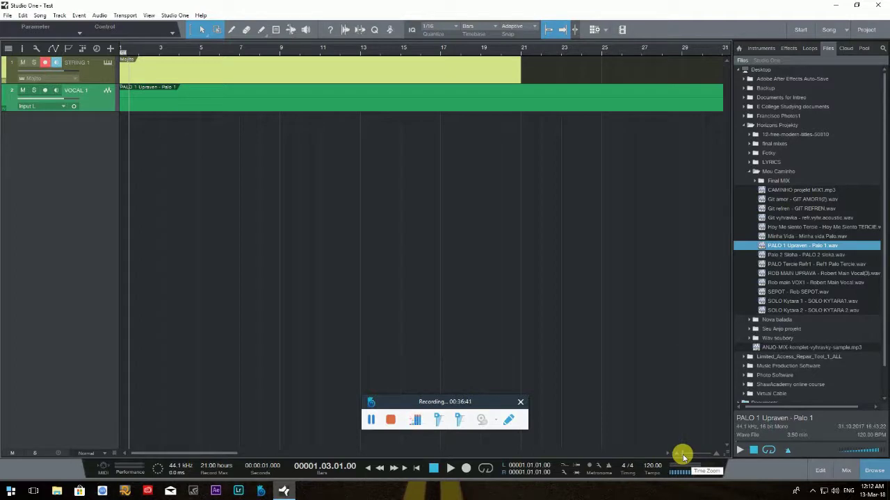
- Examine the arrangement at different time zoom levels, from a fraction of a bar to the complete VOCAL 1 recording
left_click_drag(683, 456, 700, 460)
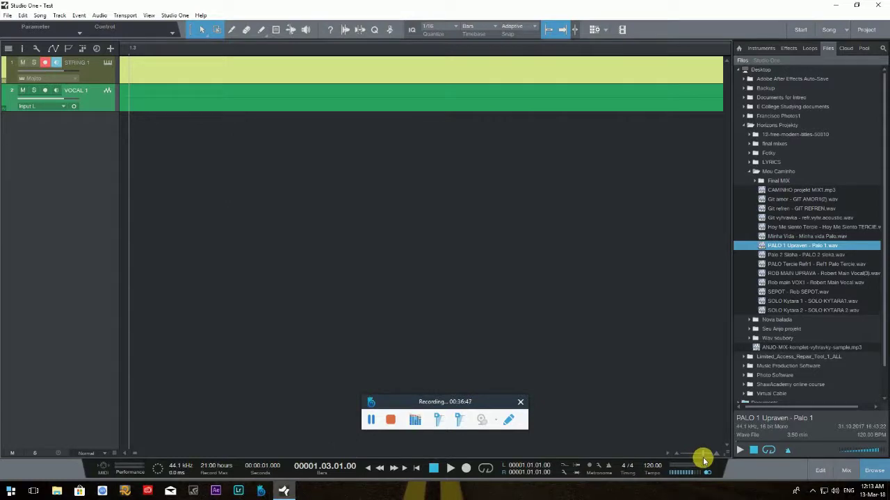
left_click_drag(704, 460, 683, 457)
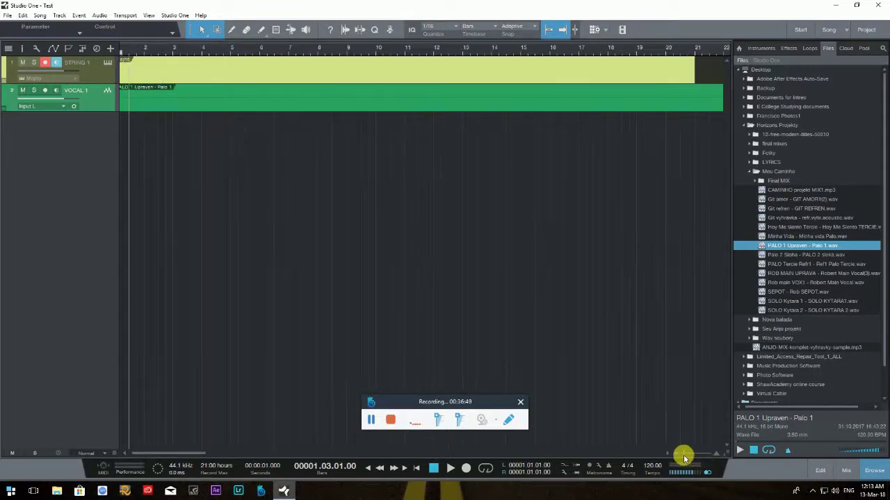
mouse_move(684, 458)
left_mouse_down()
mouse_move(710, 457)
mouse_move(682, 458)
left_mouse_up()
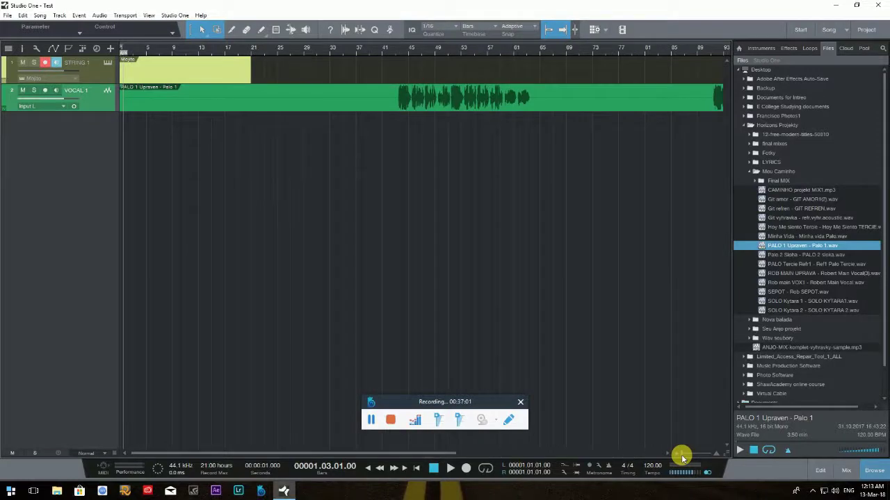
left_click_drag(682, 457, 680, 458)
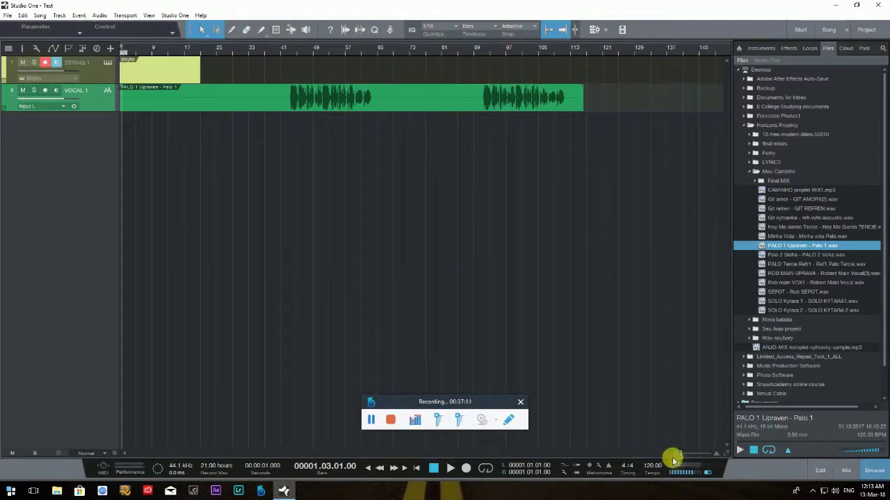
left_click_drag(681, 455, 702, 459)
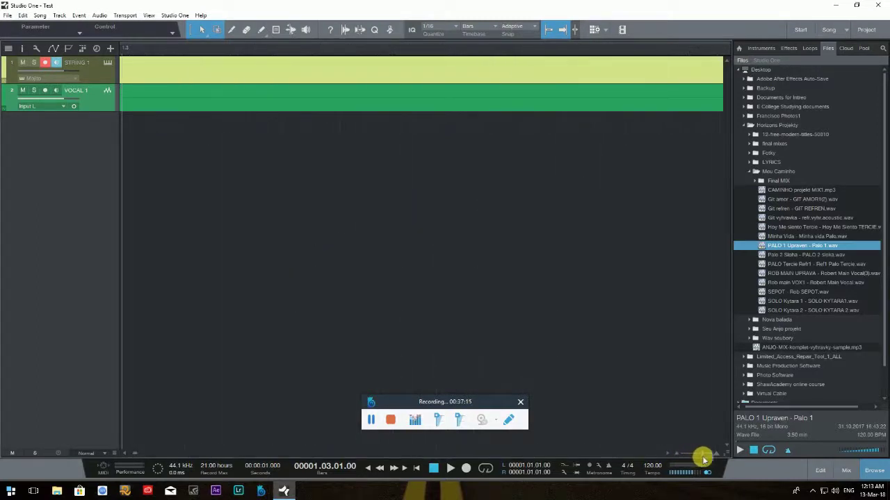
left_click_drag(700, 457, 685, 456)
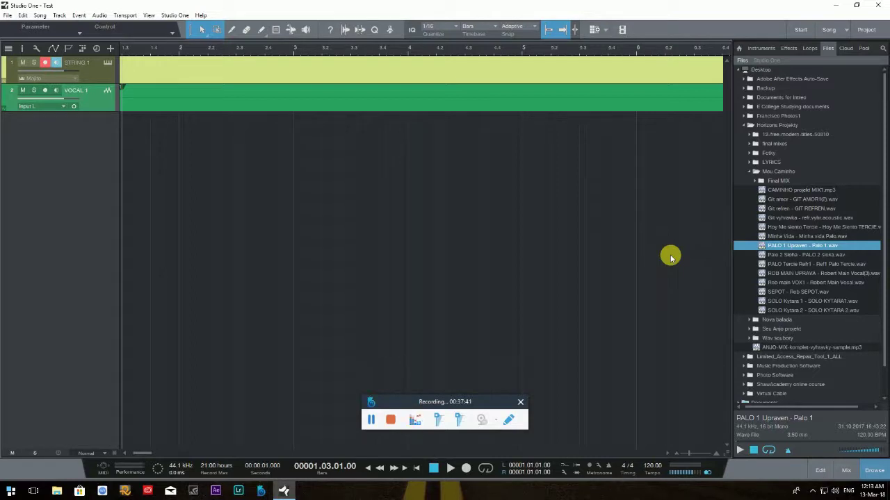
left_click_drag(686, 460, 706, 458)
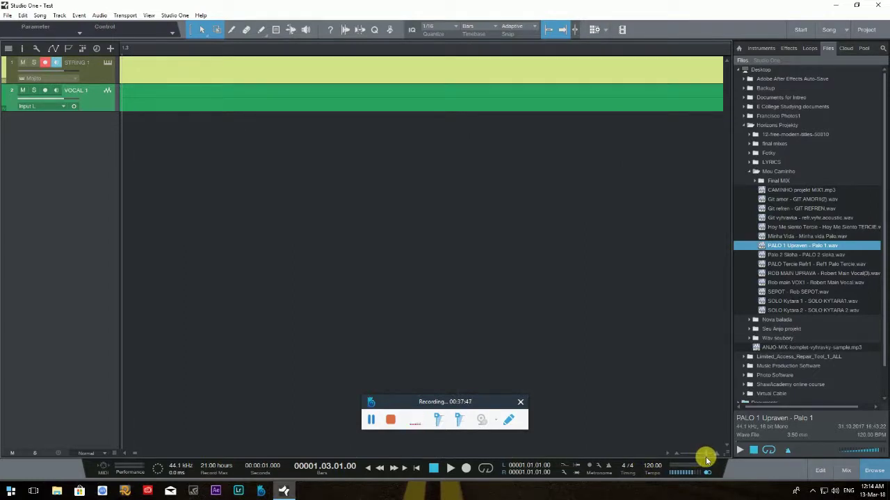
left_click_drag(705, 456, 680, 461)
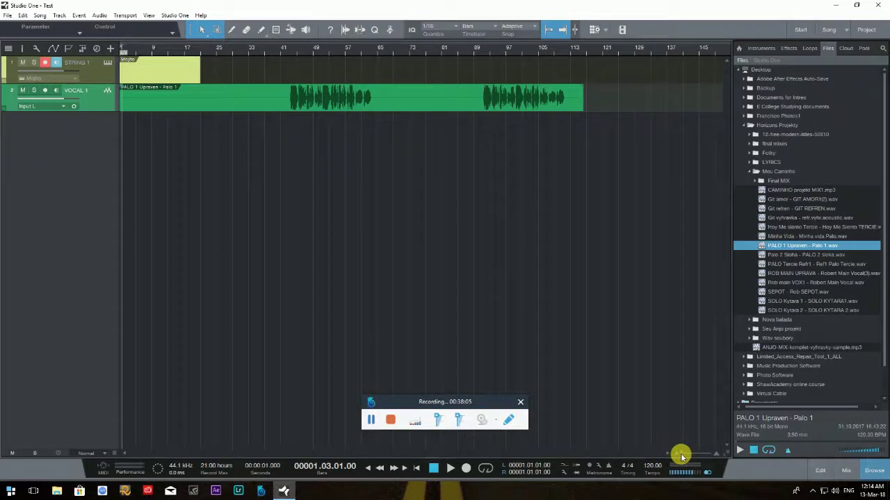
- Zoom into the timeline and examine the VOCAL 1 waveform around bars 105 to 107
left_click_drag(681, 456, 685, 459)
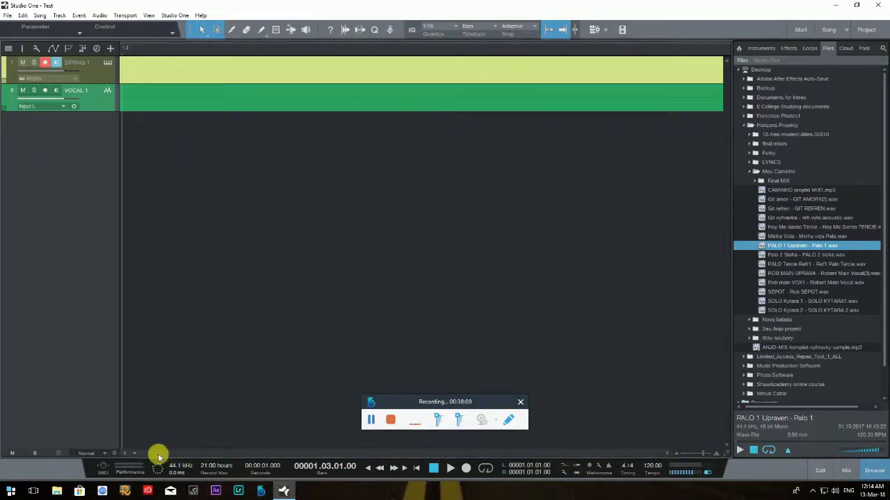
left_click_drag(133, 456, 535, 462)
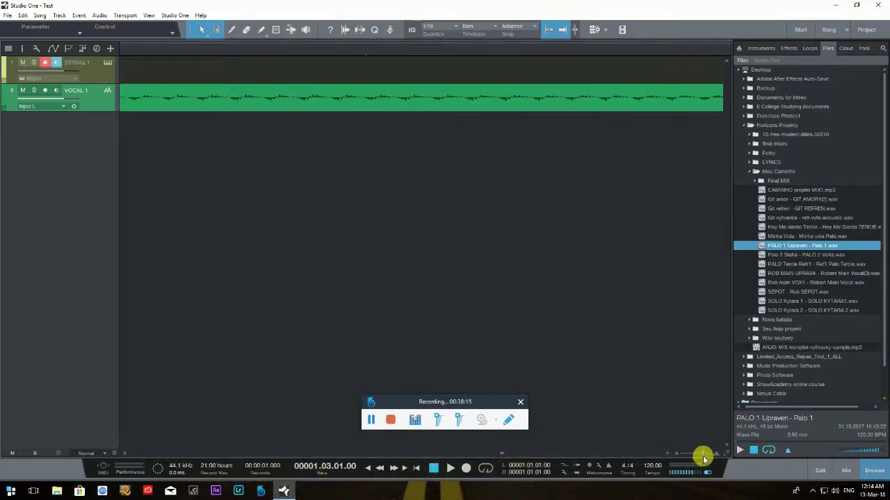
left_click(697, 460)
left_click_drag(697, 460, 692, 460)
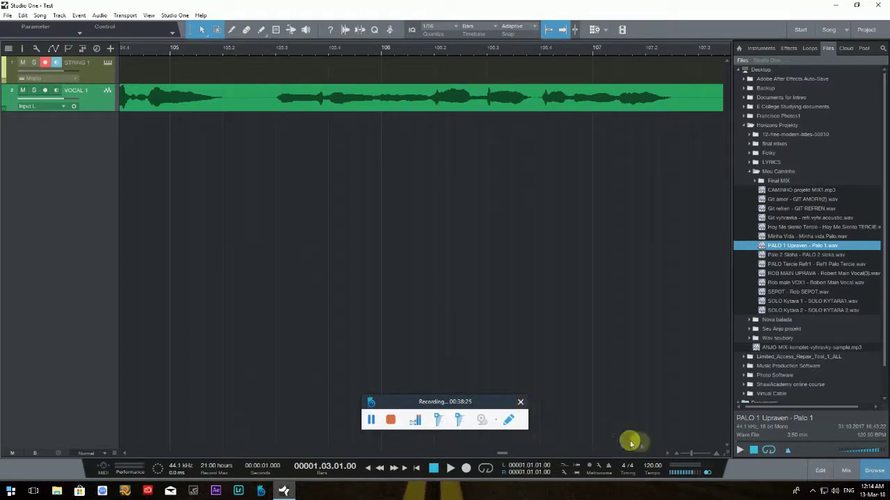
- Return to the beginning of the song and view the whole VOCAL 1 recording alongside the STRING 1 part
left_click_drag(687, 452, 680, 454)
left_click_drag(560, 452, 338, 424)
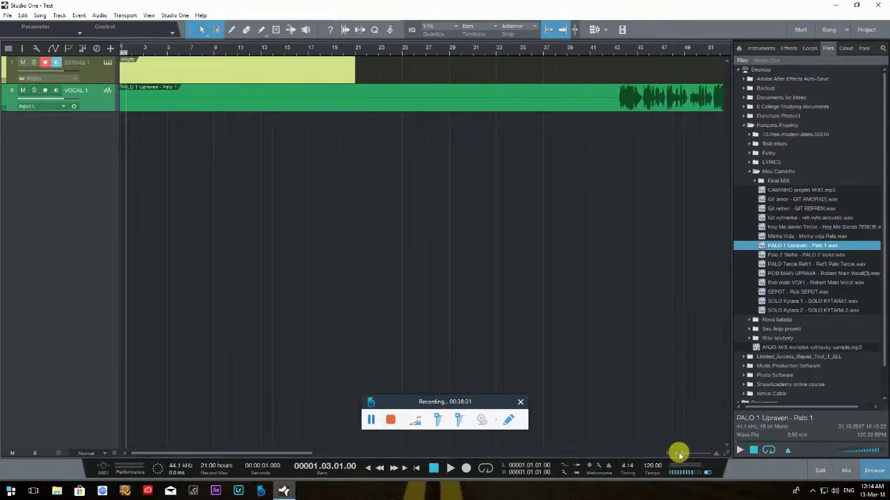
left_click_drag(676, 455, 703, 454)
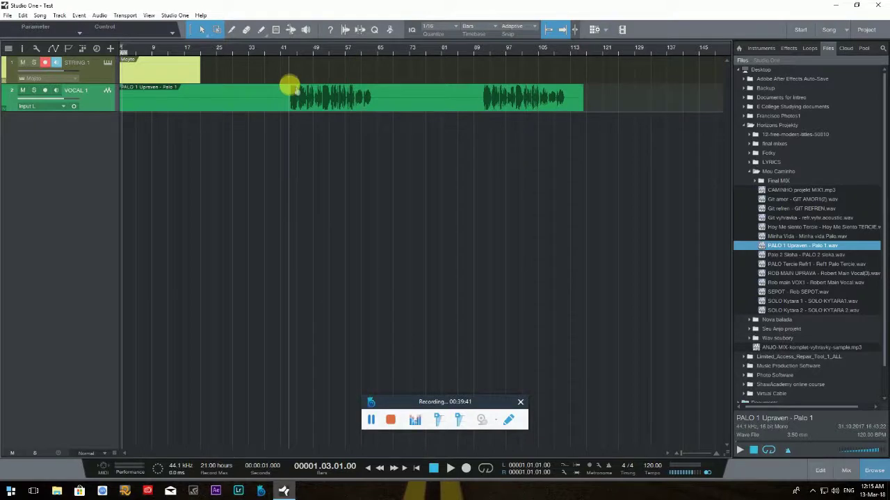
left_click(278, 72)
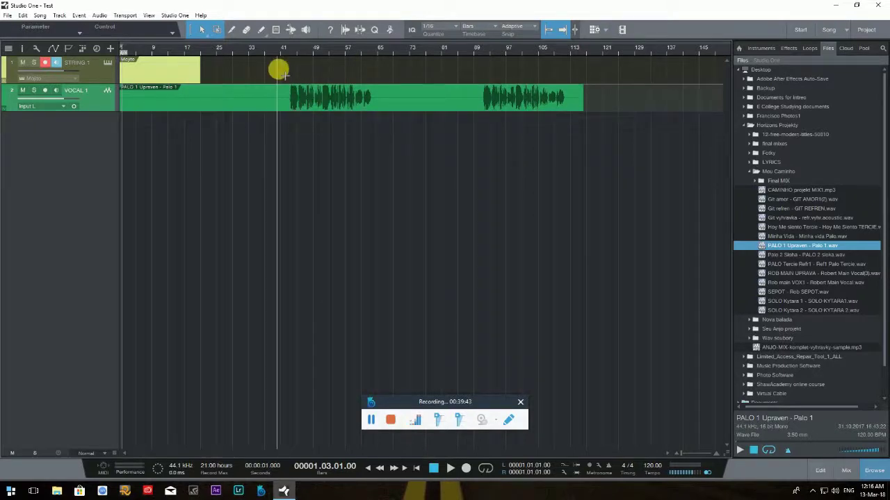